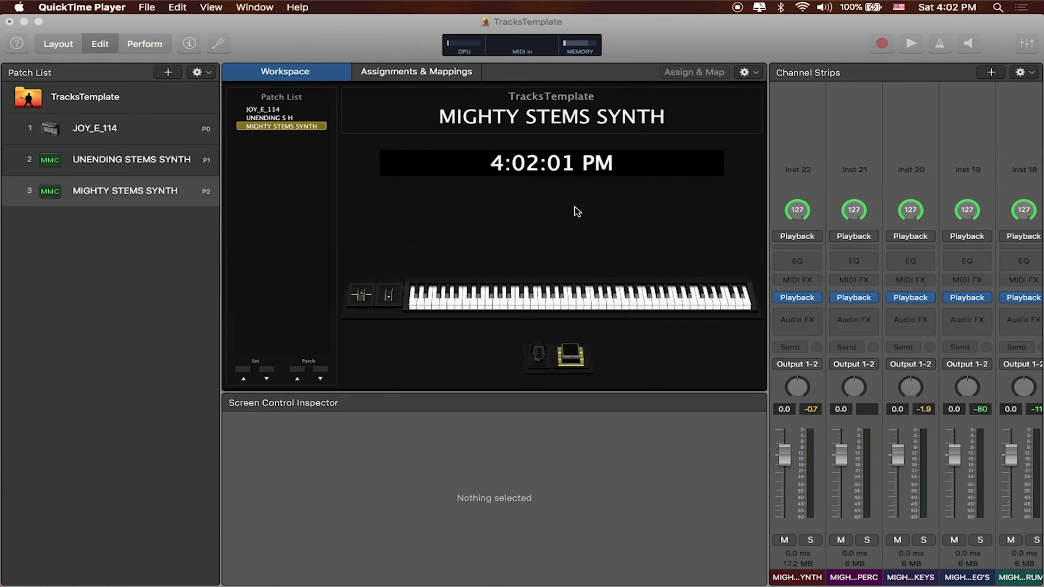
In Layout mode, delete all screen controls and enlarge the screen controls palette
click(57, 47)
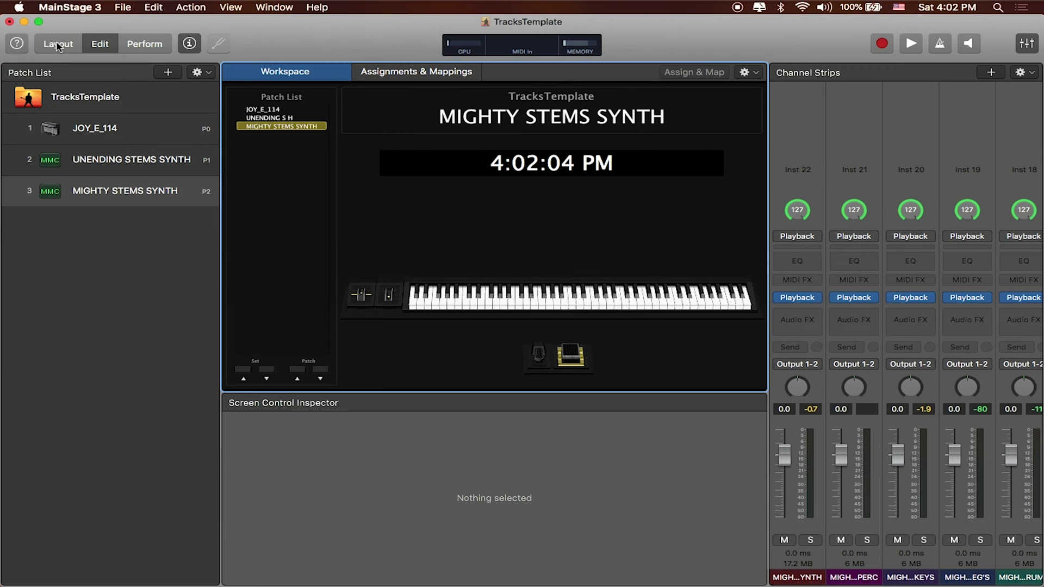
click(65, 46)
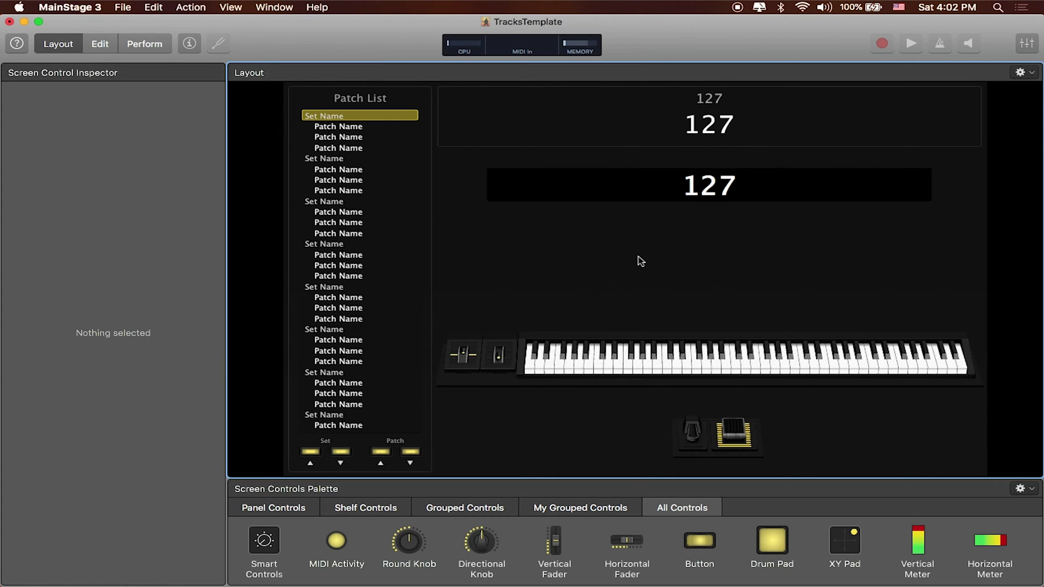
key(super+a)
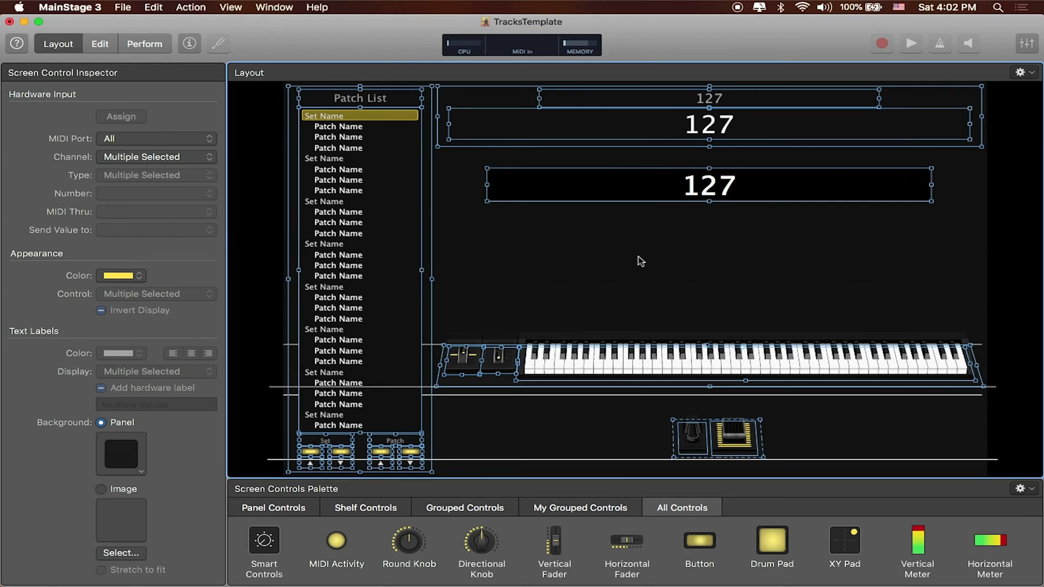
key(BackSpace)
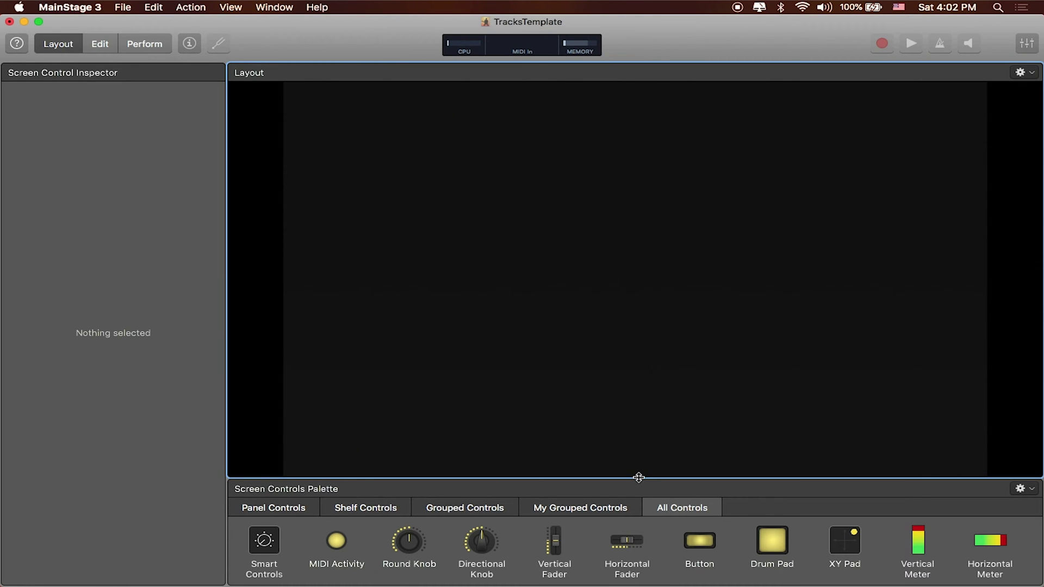
drag(637, 462, 619, 344)
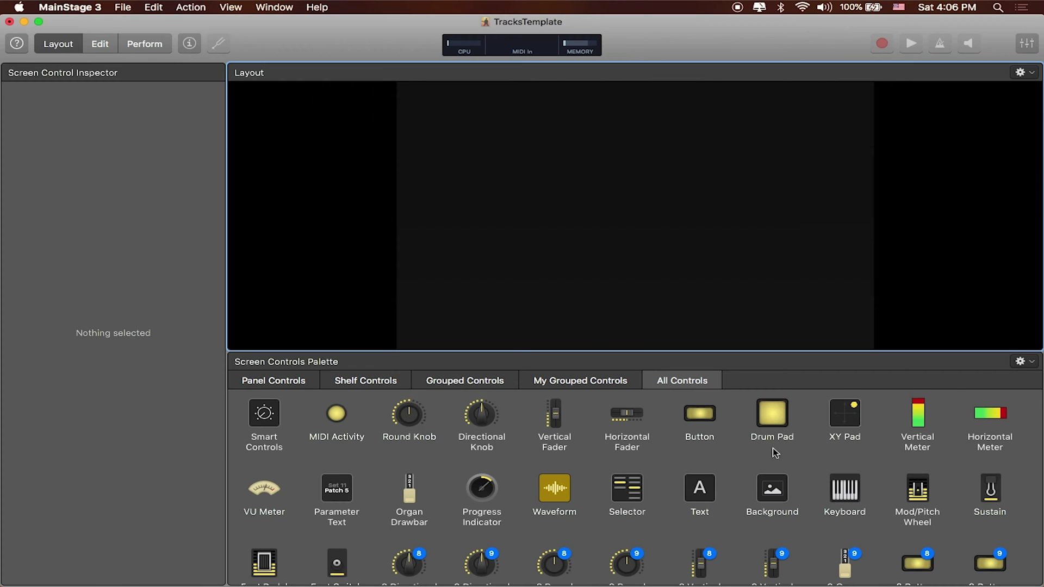
Place Drum Pad 1 on the layout, set its text label display to Nothing, and widen it slightly
scroll(761, 403, down, 1)
drag(772, 412, 587, 130)
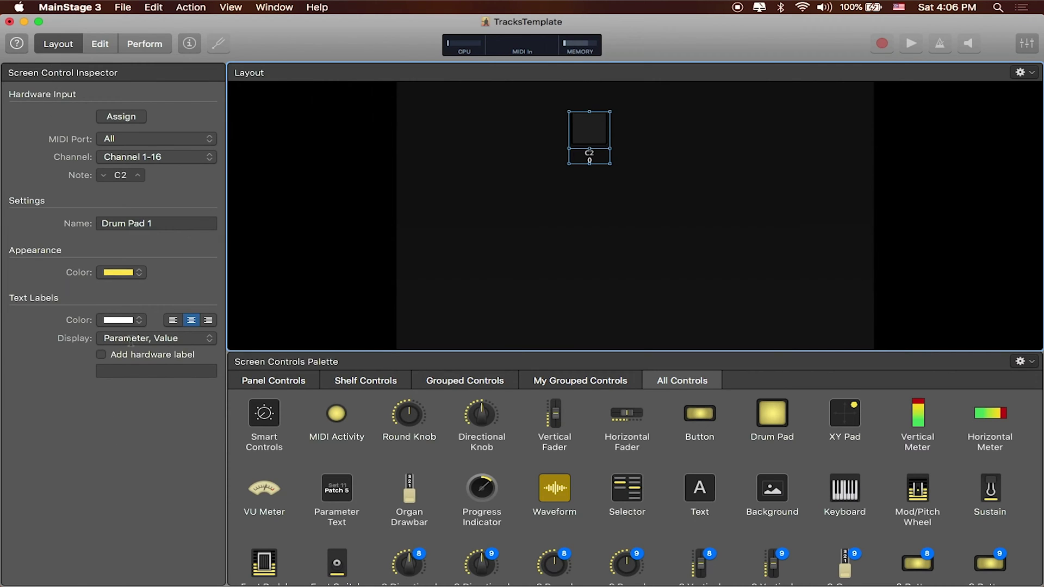
click(137, 340)
click(154, 256)
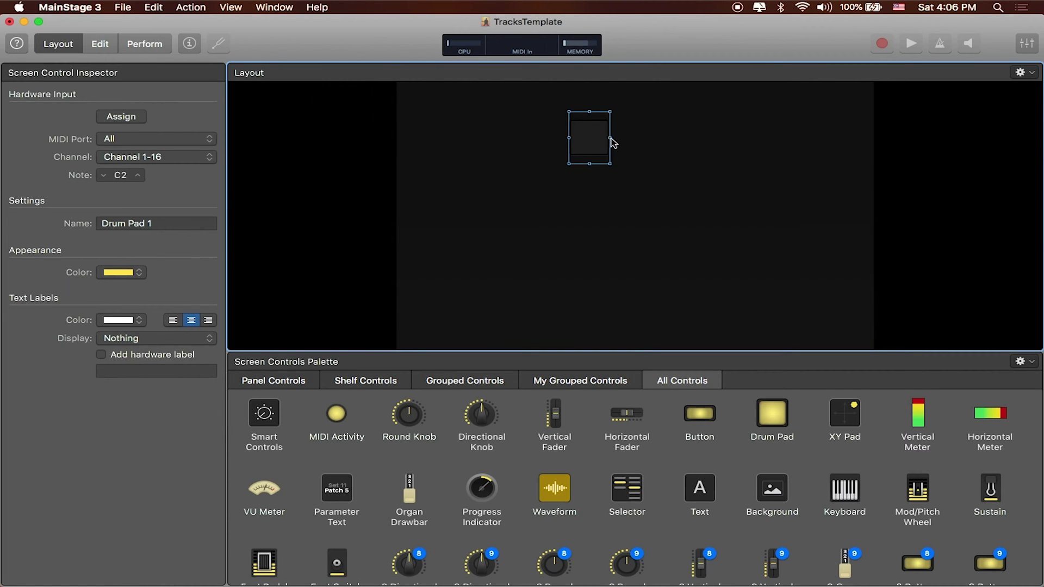
drag(610, 138, 614, 138)
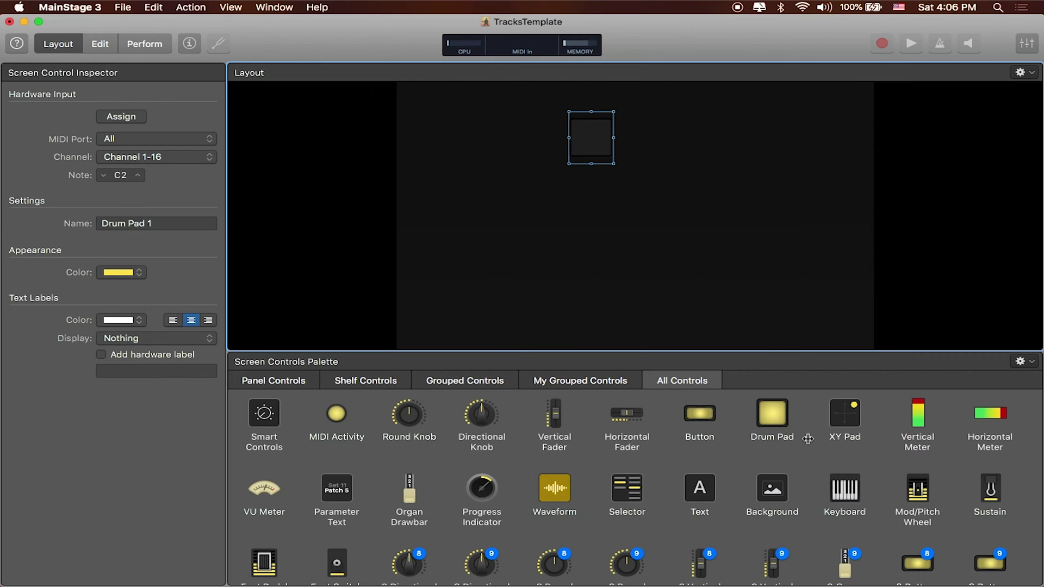
Add a Background element from the palette onto the layout
scroll(598, 565, down, 2)
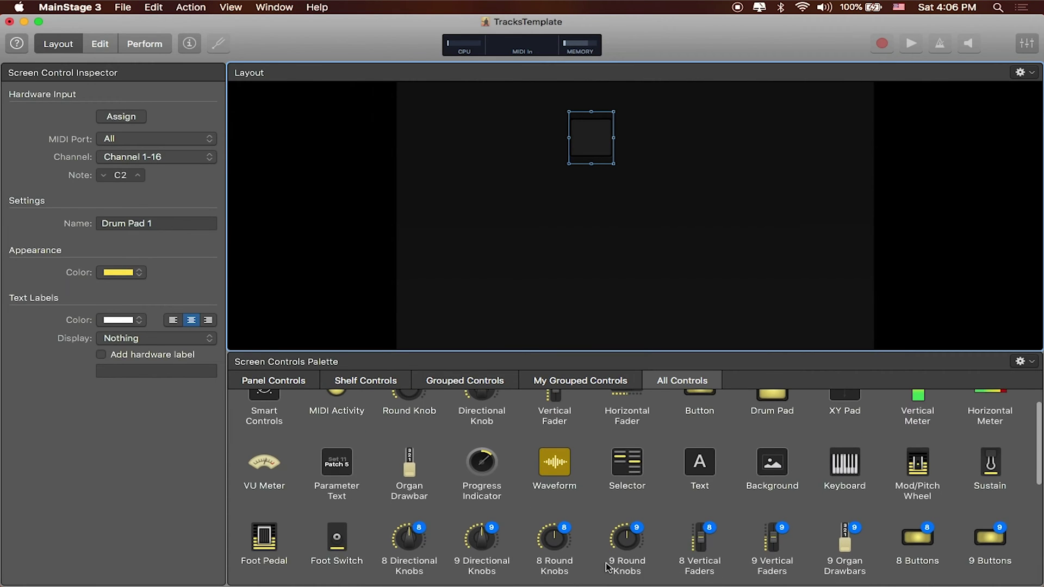
scroll(748, 541, up, 2)
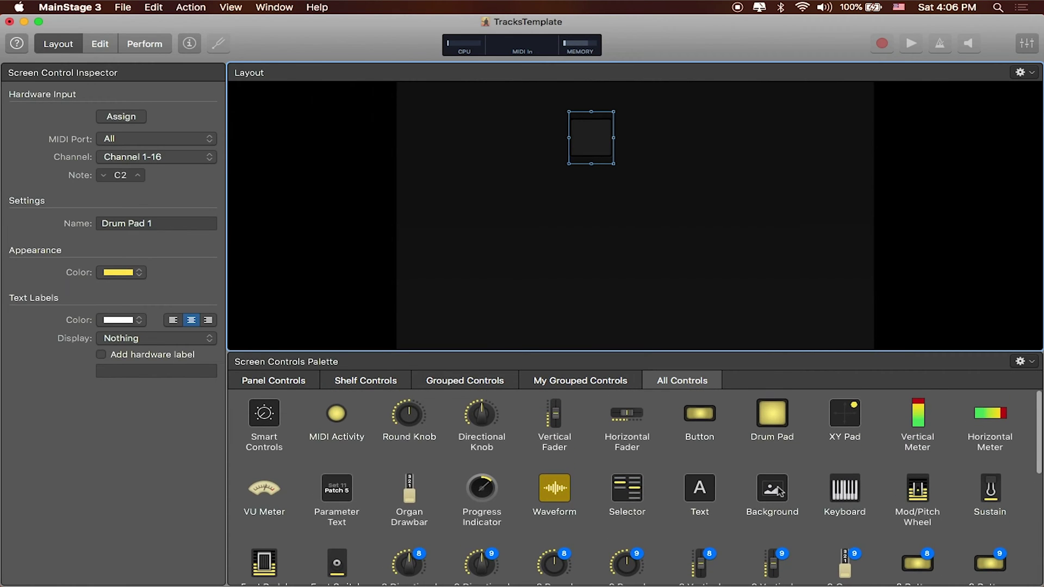
drag(779, 493, 355, 342)
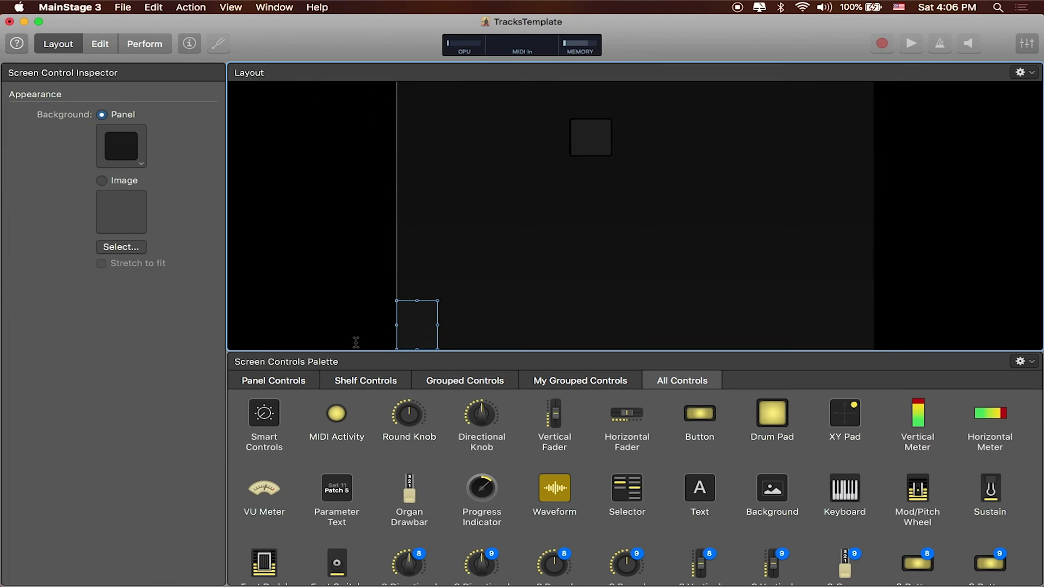
Stretch the background over the whole panel with the white gradient texture, then move Drum Pad 1 up-right
drag(438, 301, 837, 33)
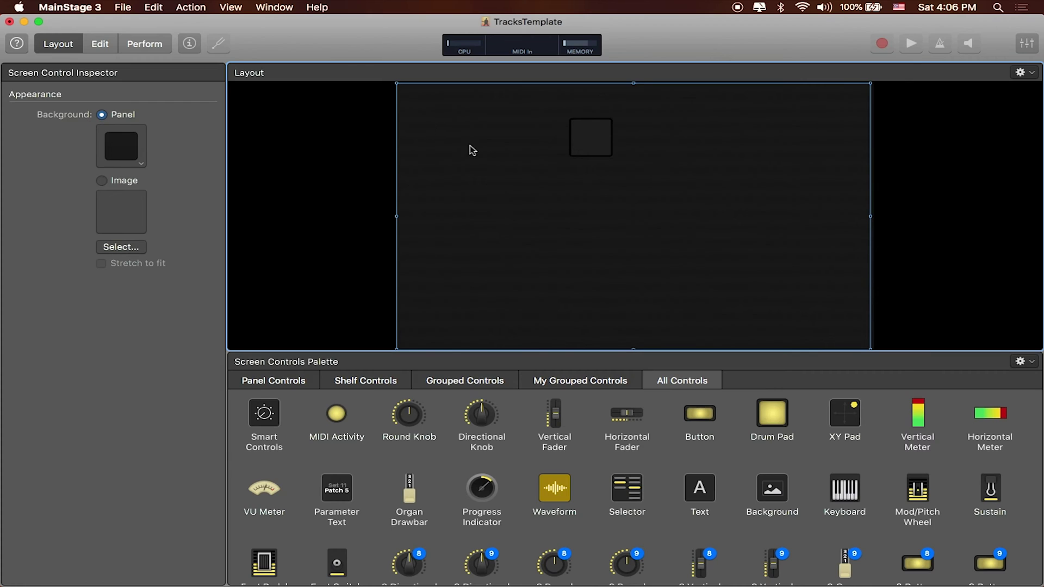
click(143, 166)
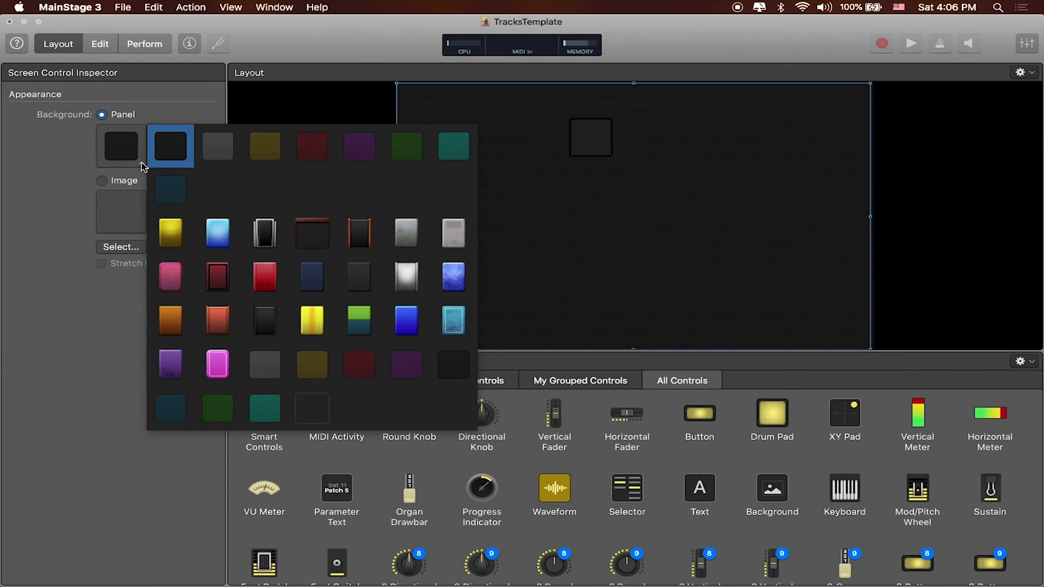
click(405, 279)
drag(598, 149, 651, 136)
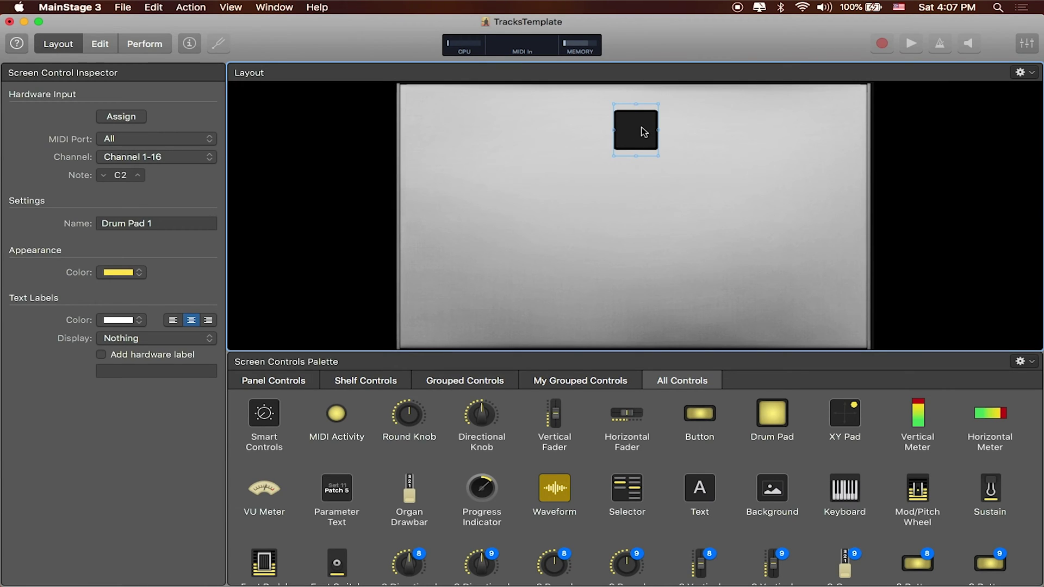
Duplicate the pad into a row of three, align and distribute it, then copy the row below
drag(643, 131, 738, 133)
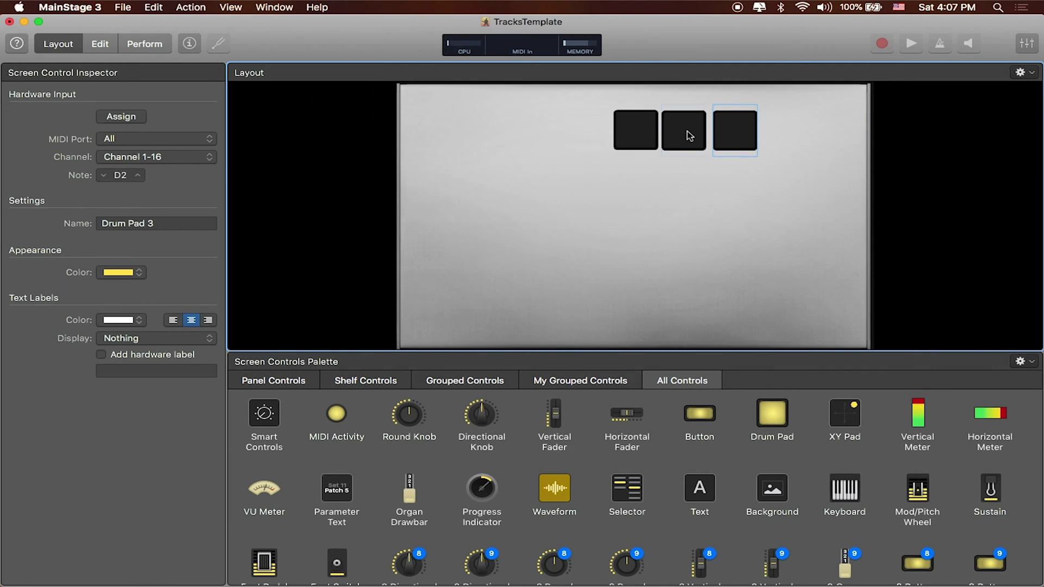
shift+click(690, 138)
shift+click(633, 129)
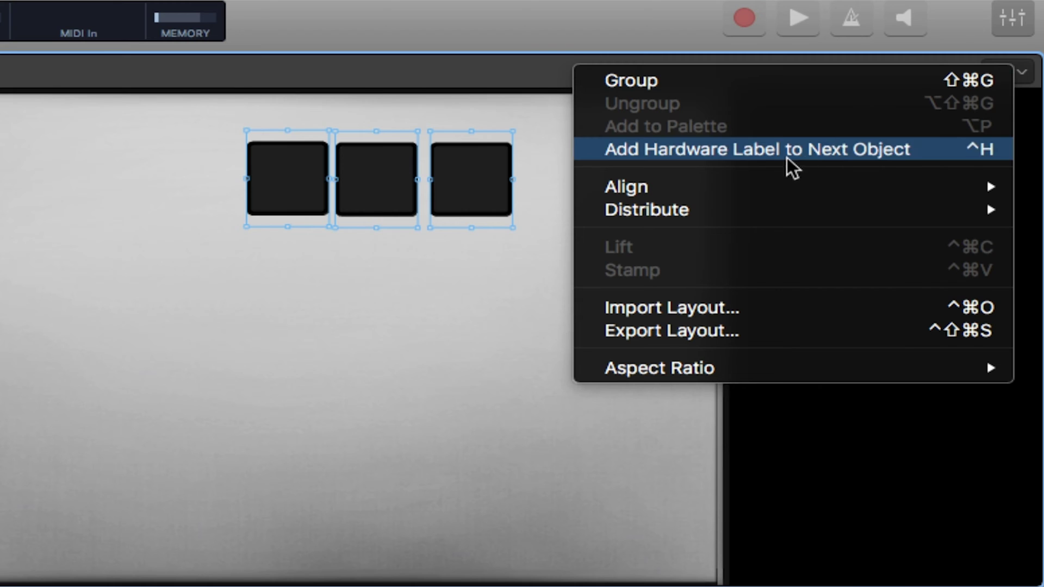
mouse_move(771, 187)
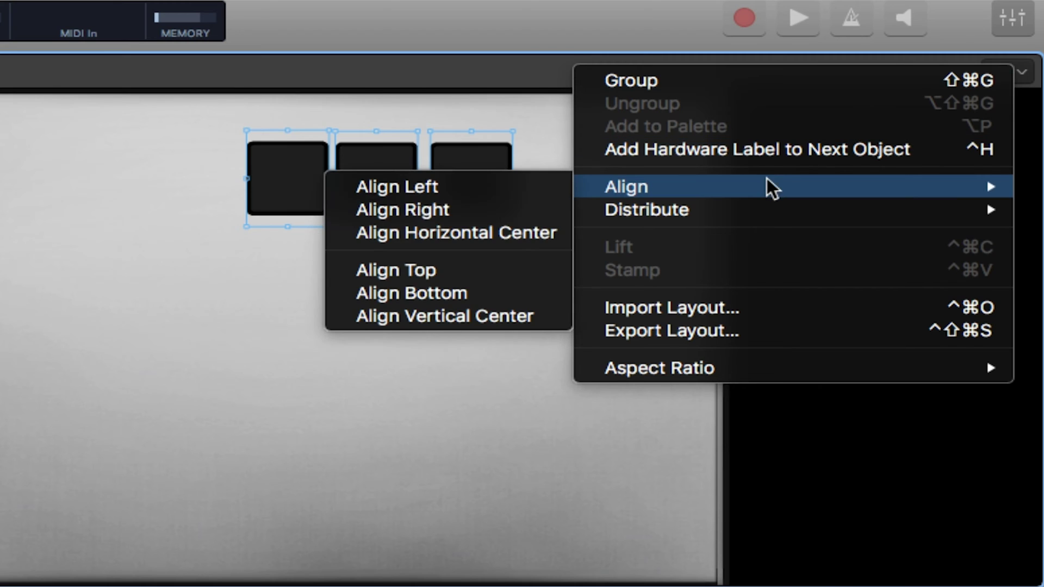
click(535, 317)
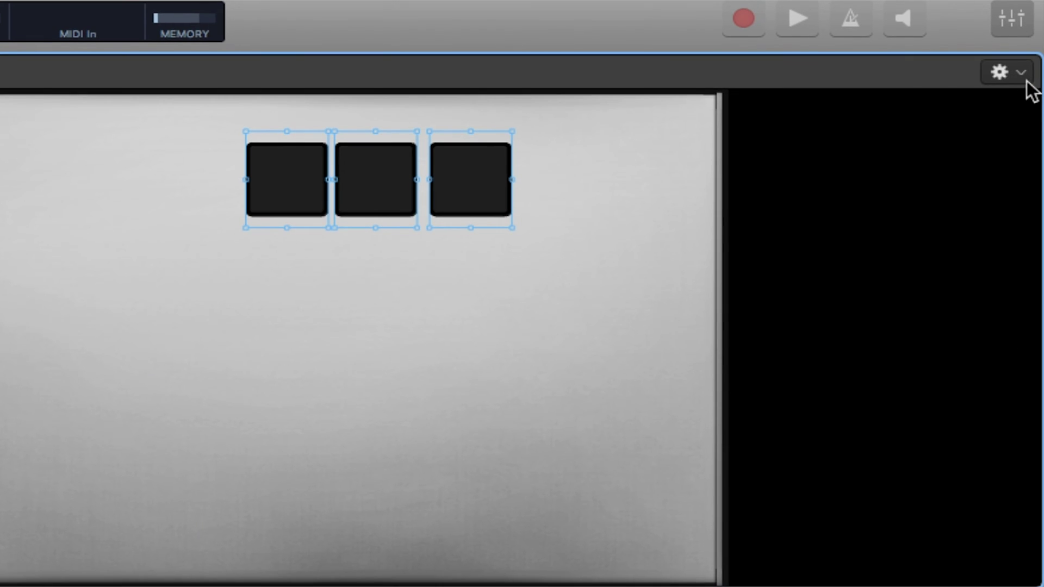
click(1017, 75)
mouse_move(851, 214)
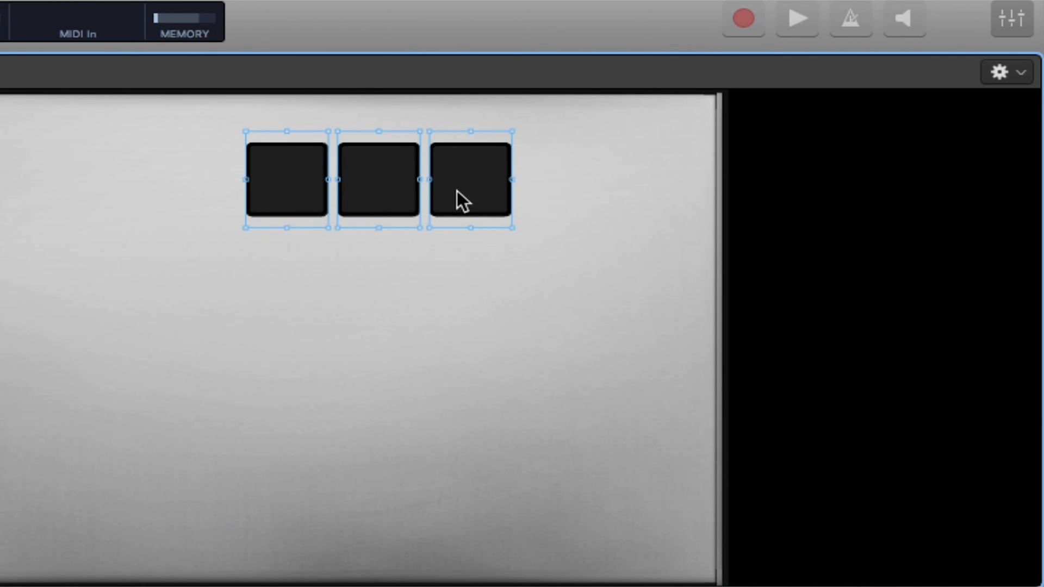
drag(457, 188, 455, 277)
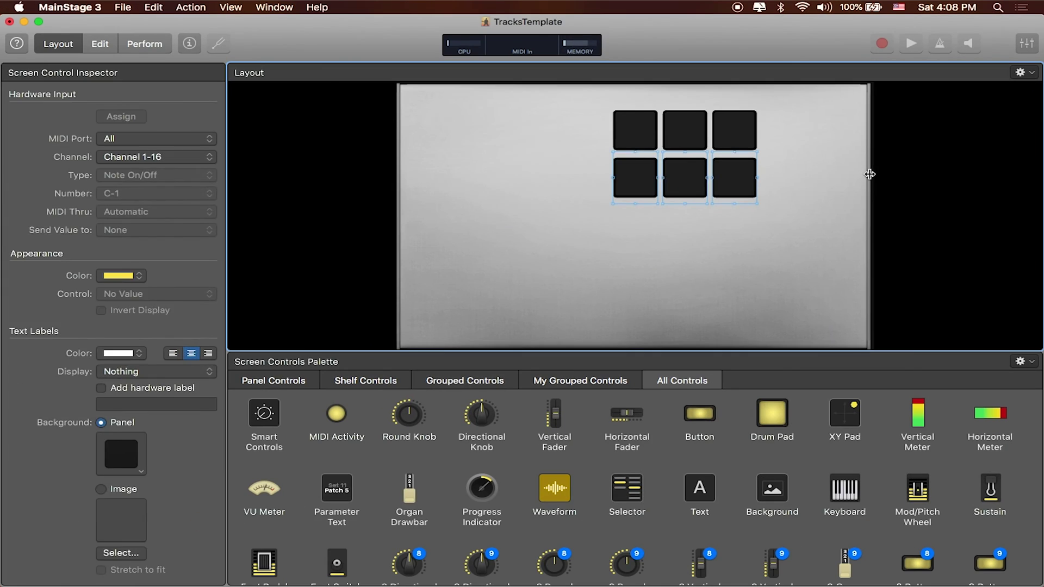
Click through all six drum pads to check their current note assignments
click(379, 186)
click(752, 143)
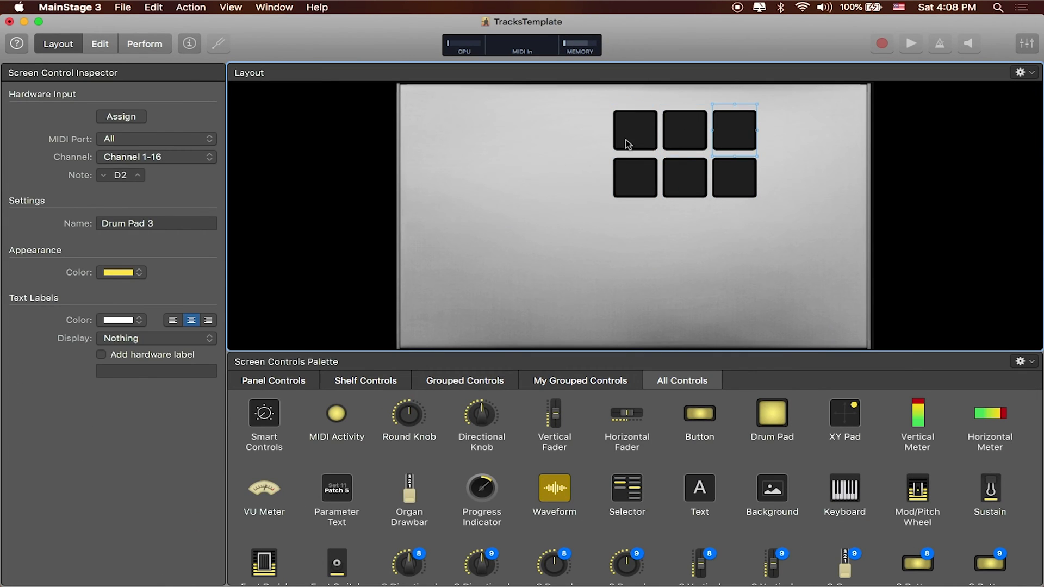
click(625, 145)
click(678, 145)
click(737, 145)
click(723, 175)
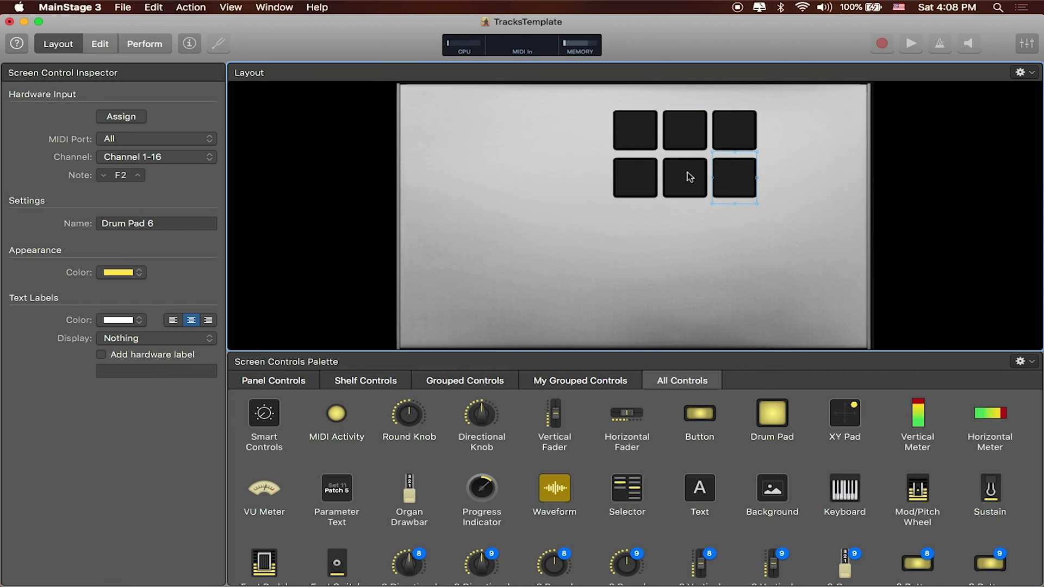
click(686, 175)
click(643, 176)
click(653, 136)
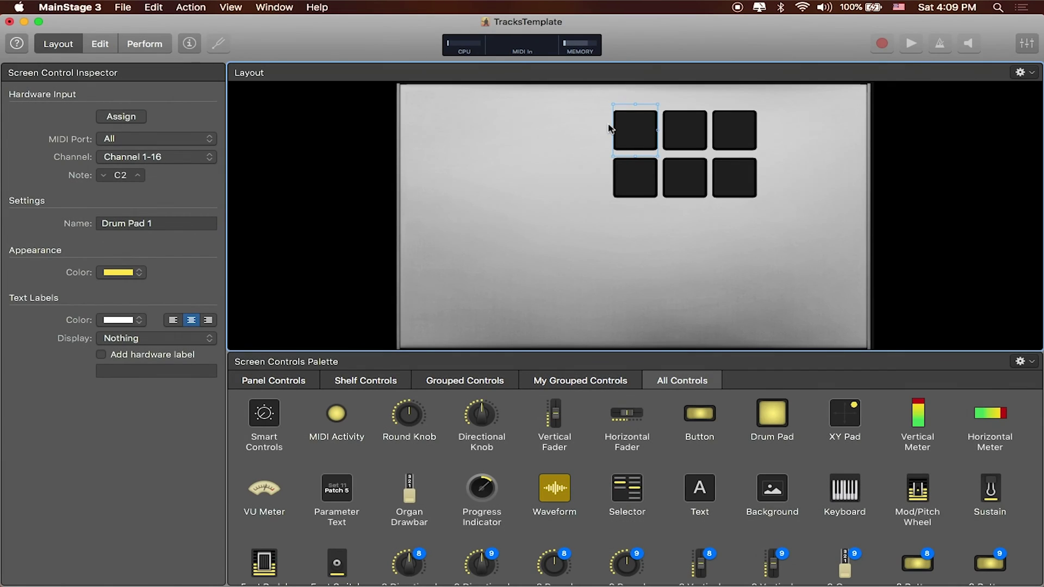
click(686, 135)
click(729, 131)
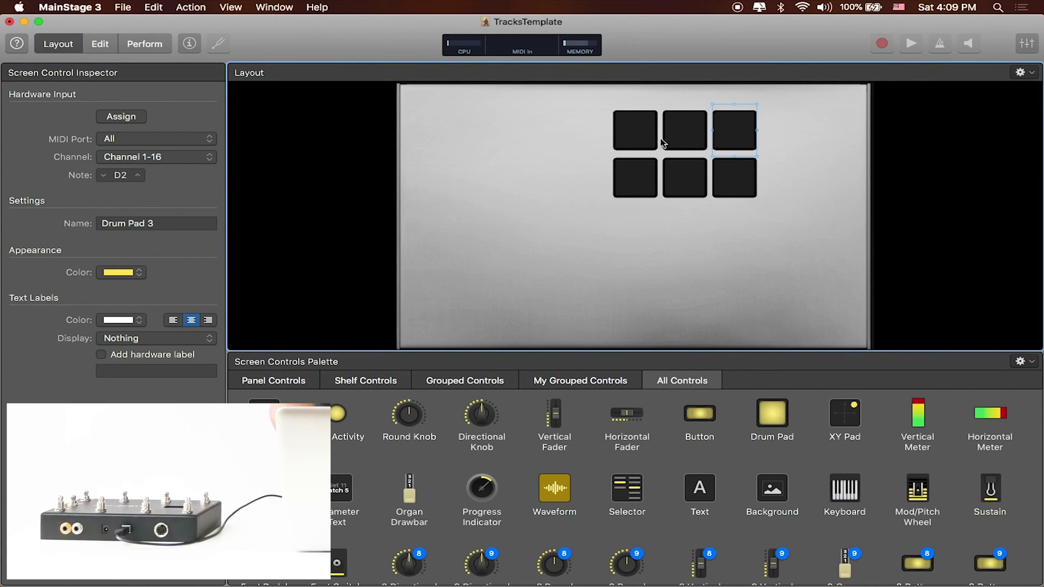
click(630, 138)
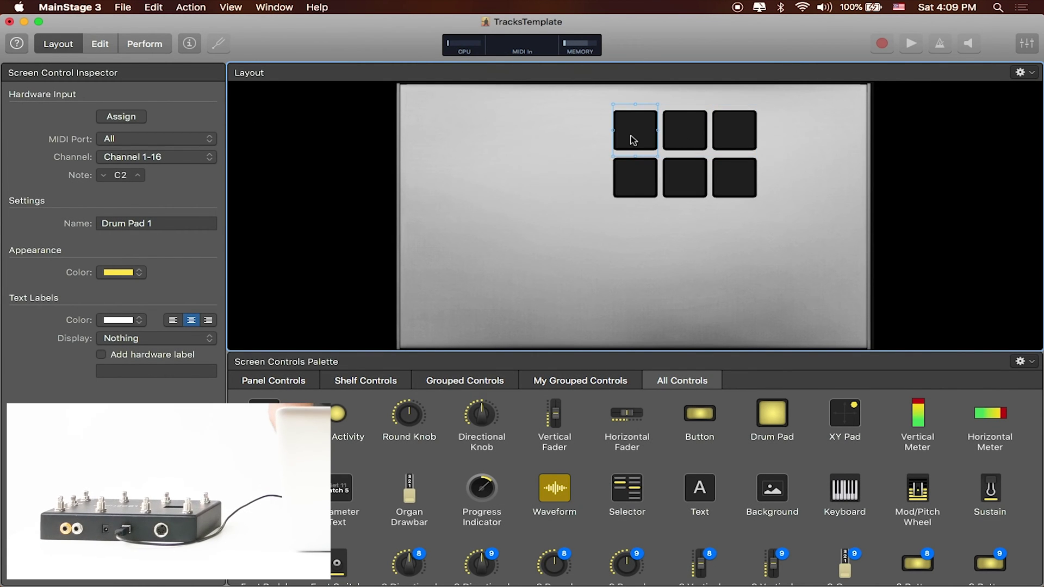
Learn a Looptimus footswitch note for Drum Pads 1, 2, 3, 6, 5 and 4 in turn
click(121, 117)
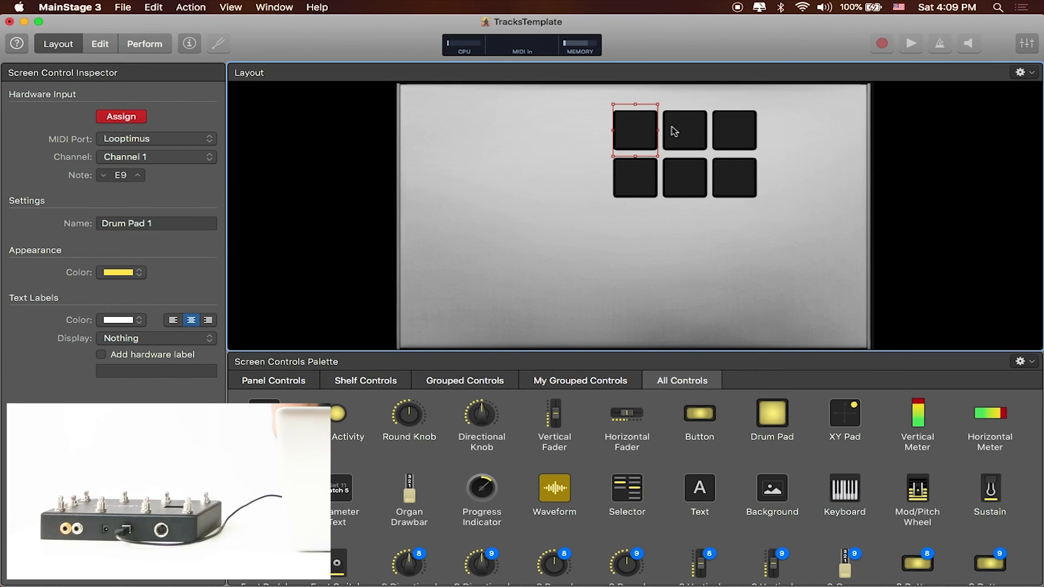
click(690, 132)
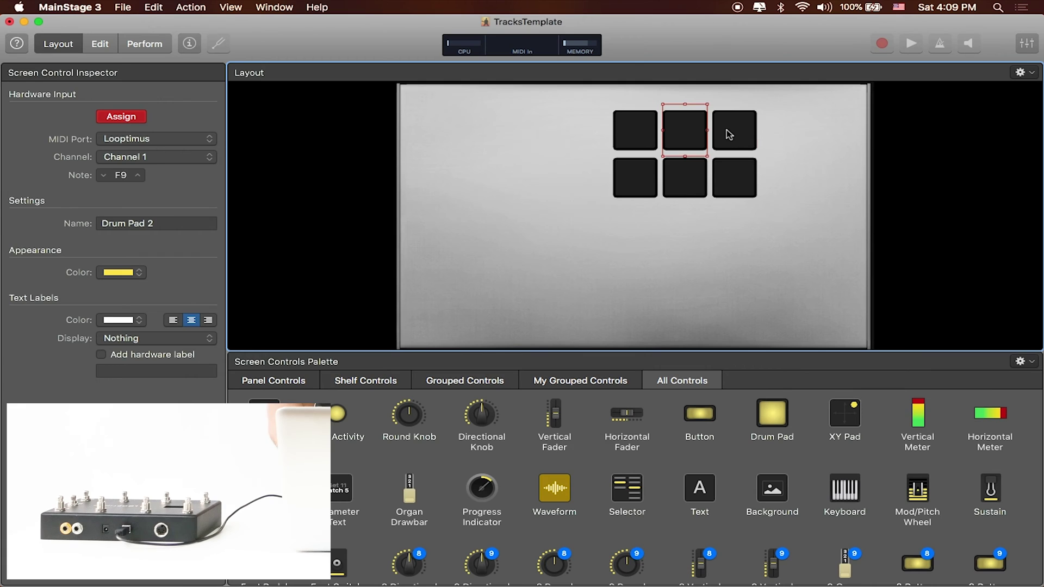
click(727, 131)
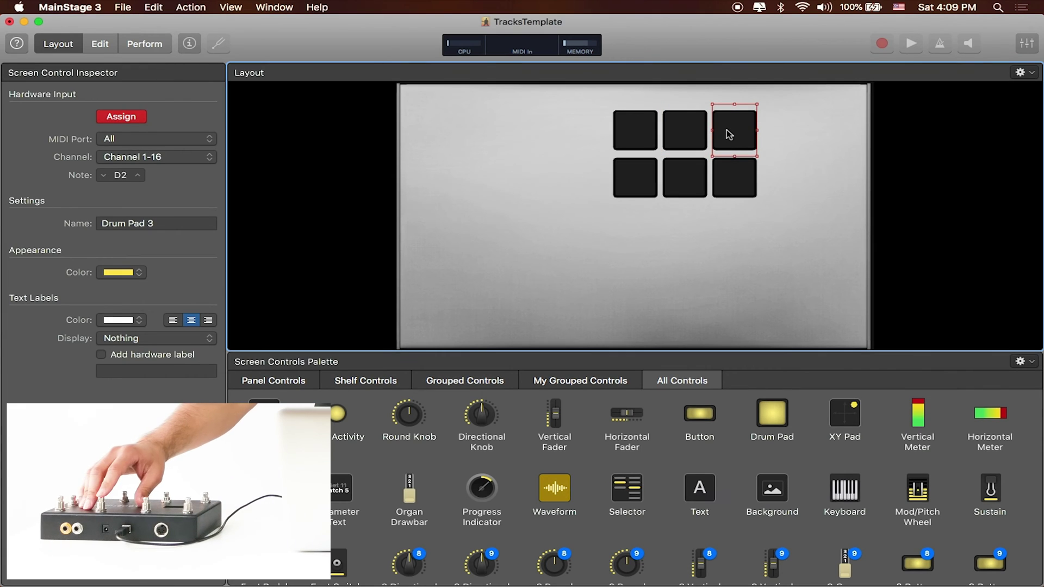
click(737, 172)
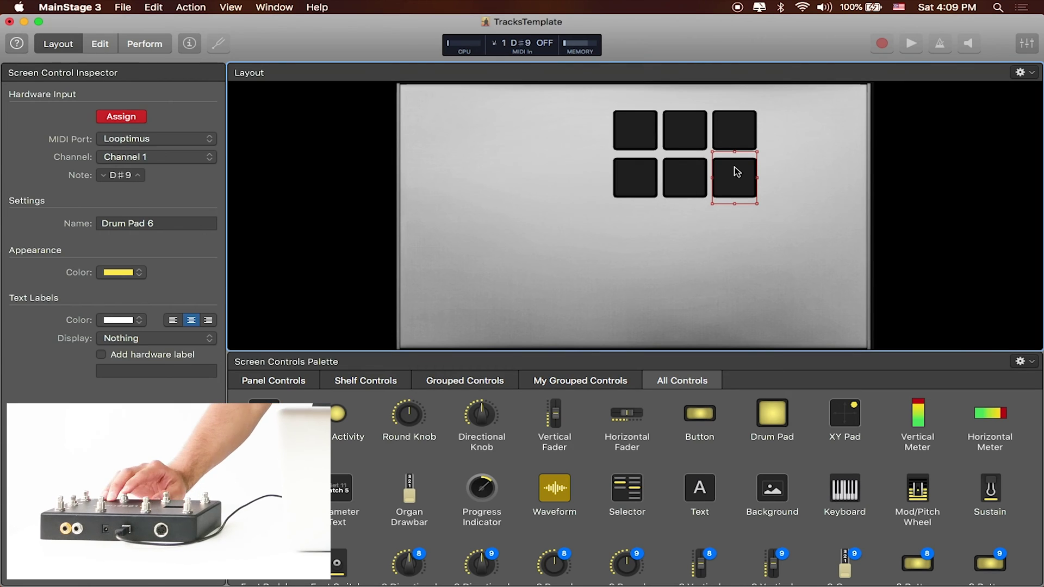
click(696, 177)
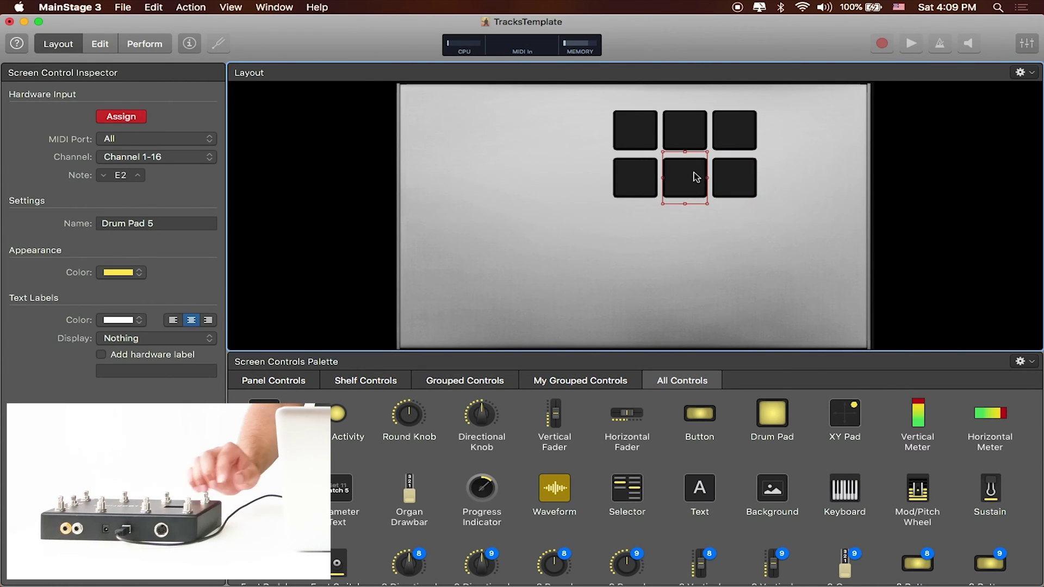
click(639, 179)
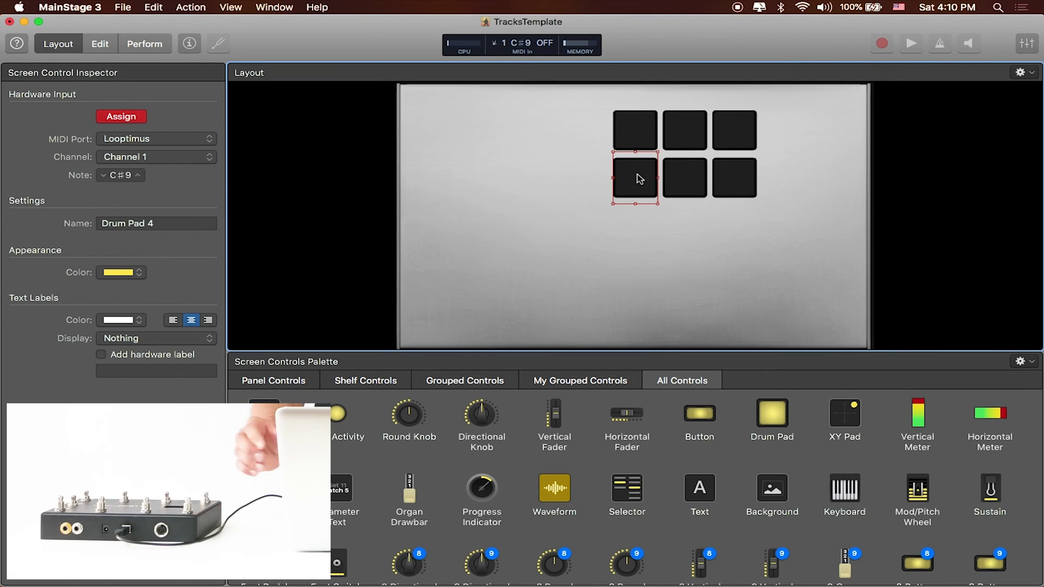
Add a seventh drum pad beside the grid, aligned with it, with its text label set to Nothing
drag(772, 414, 561, 142)
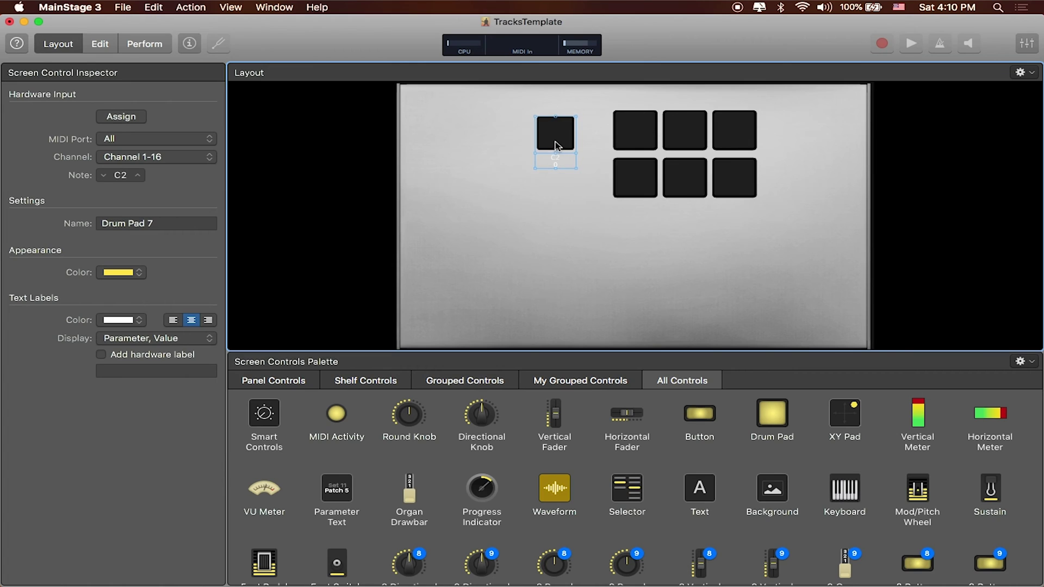
drag(563, 161, 564, 158)
click(146, 341)
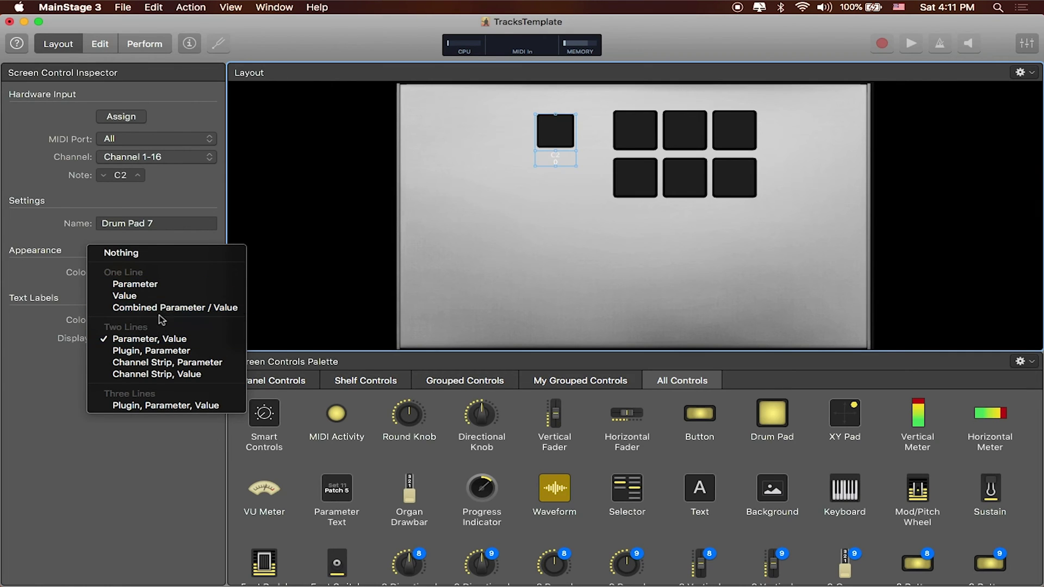
click(149, 253)
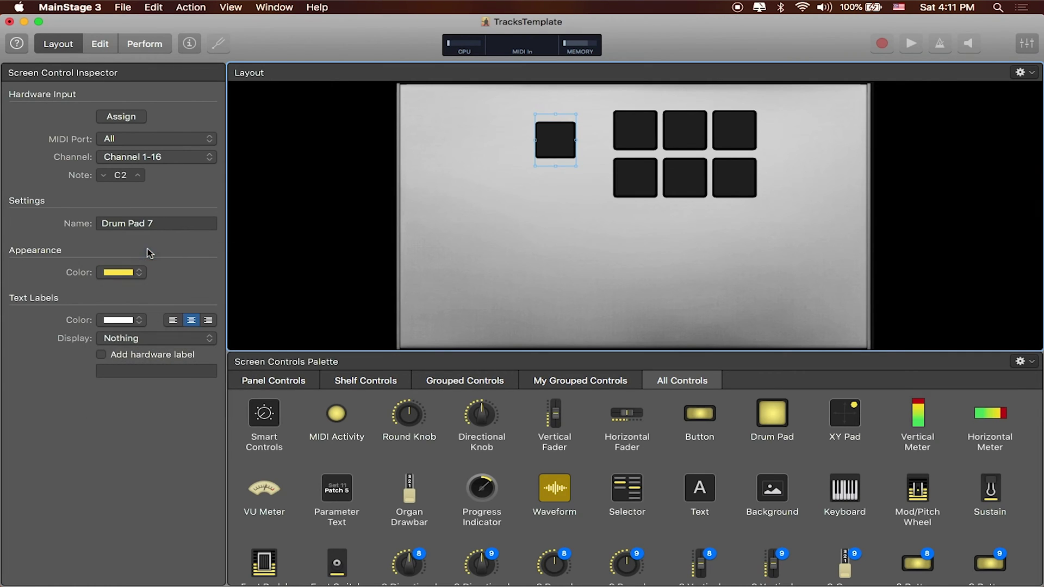
Give the new pad the hardware label 'Play/Stop'
click(101, 355)
click(138, 376)
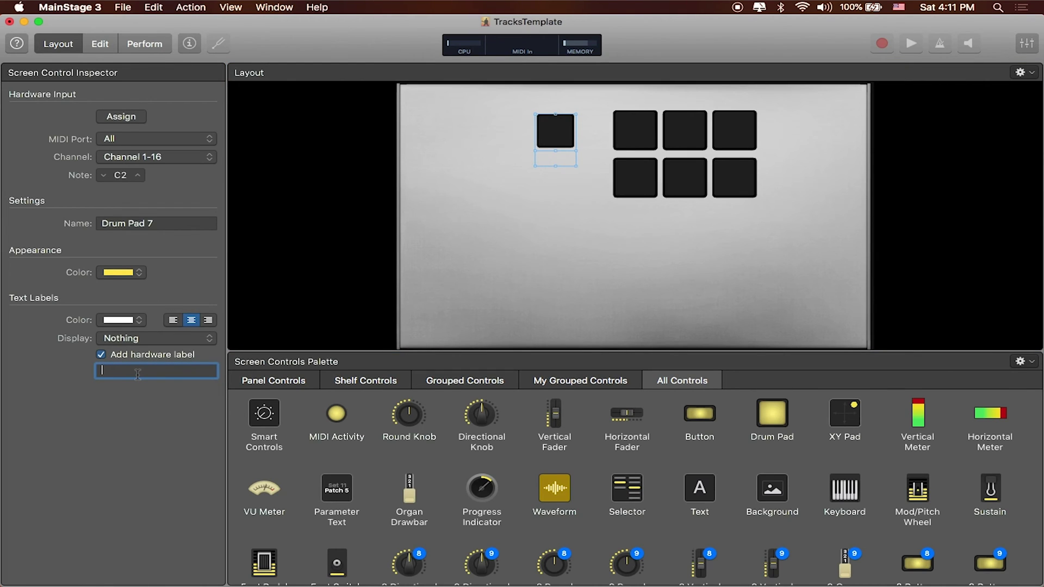
text(Play.)
key(BackSpace)
text(/STop)
key(Return)
click(556, 133)
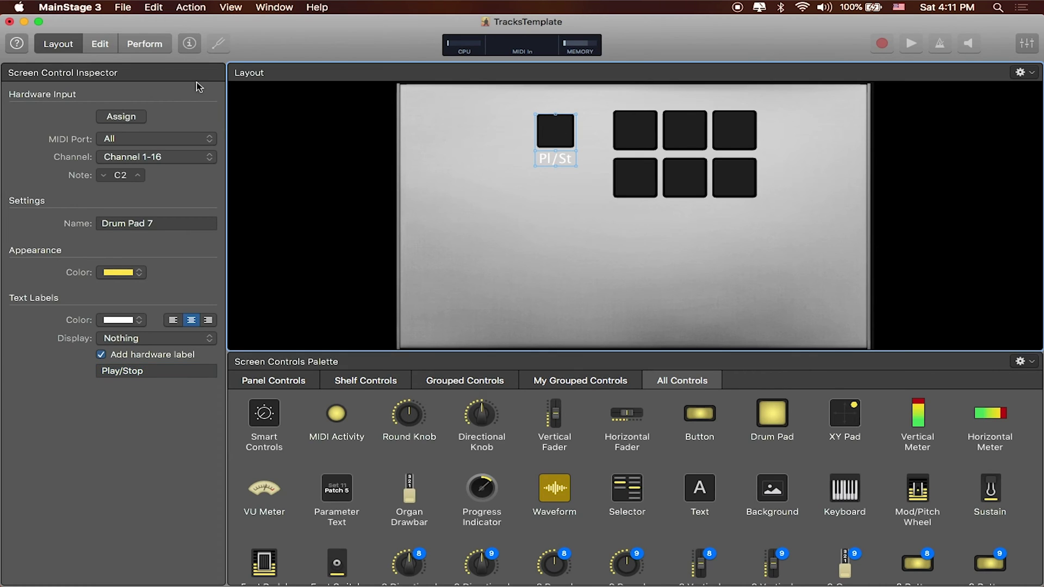
Assign the Looptimus G9 footswitch to the Play/Stop pad and switch to Edit mode
click(120, 117)
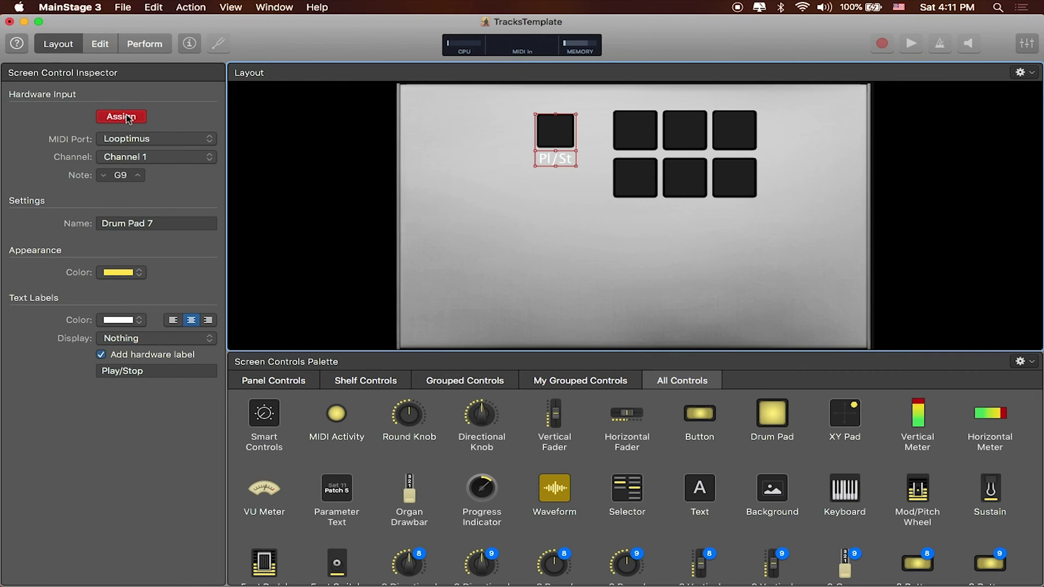
click(130, 117)
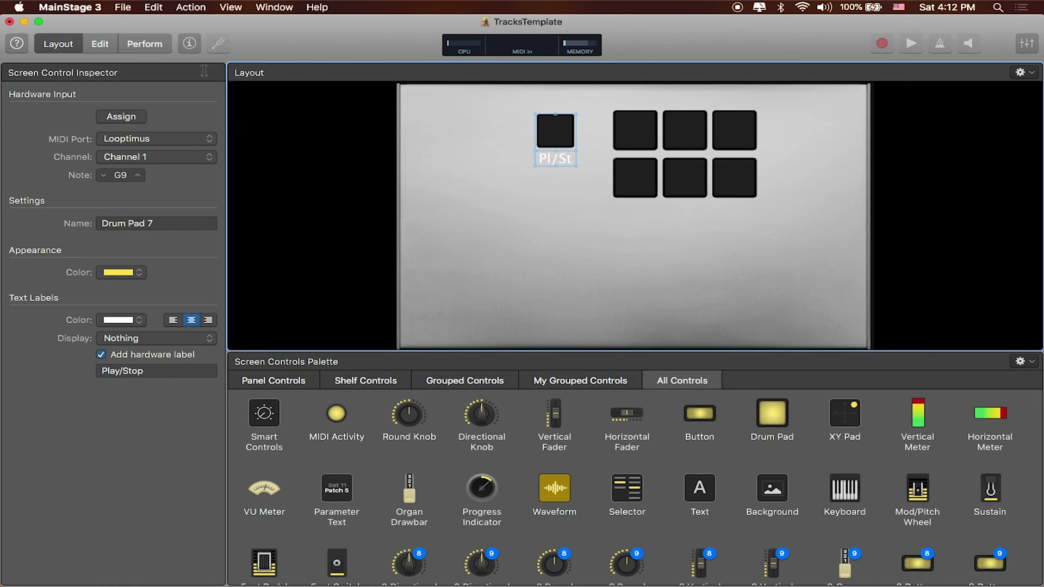
key(super+2)
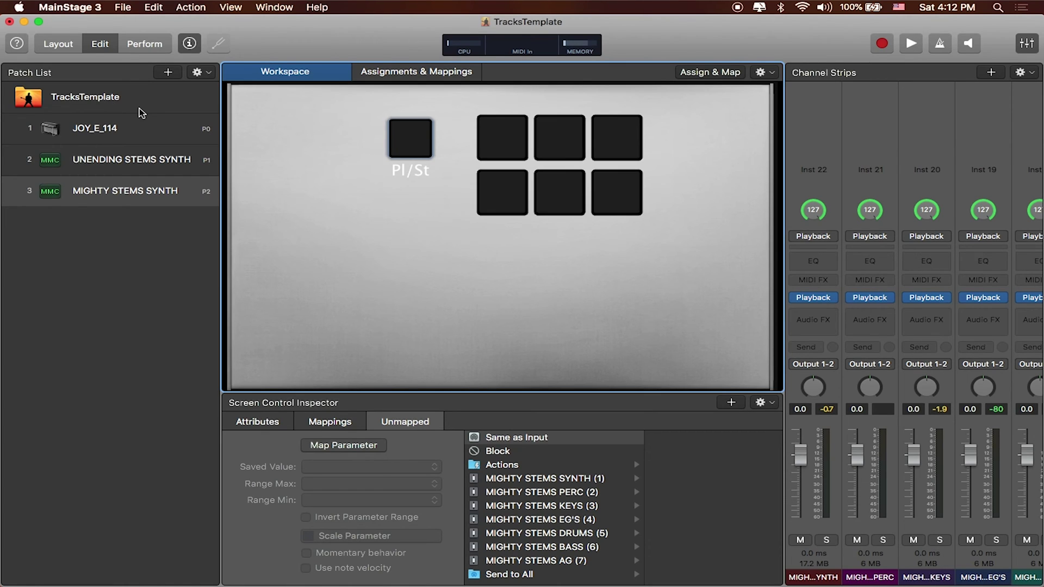
View the JOY_E_114, UNENDING STEMS SYNTH and MIGHTY STEMS SYNTH patches, ending on TracksTemplate
click(103, 101)
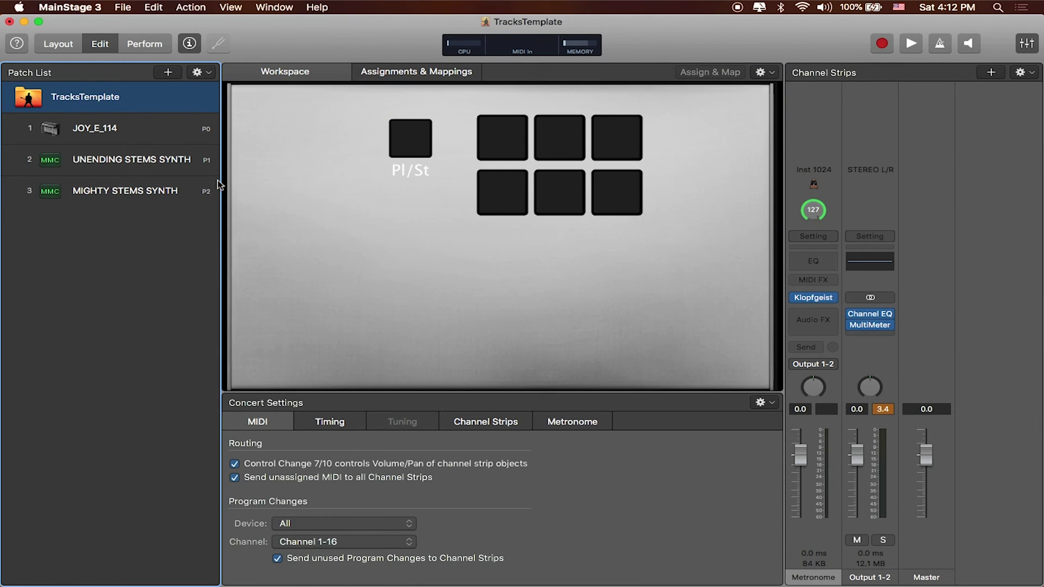
click(125, 134)
click(123, 157)
click(141, 196)
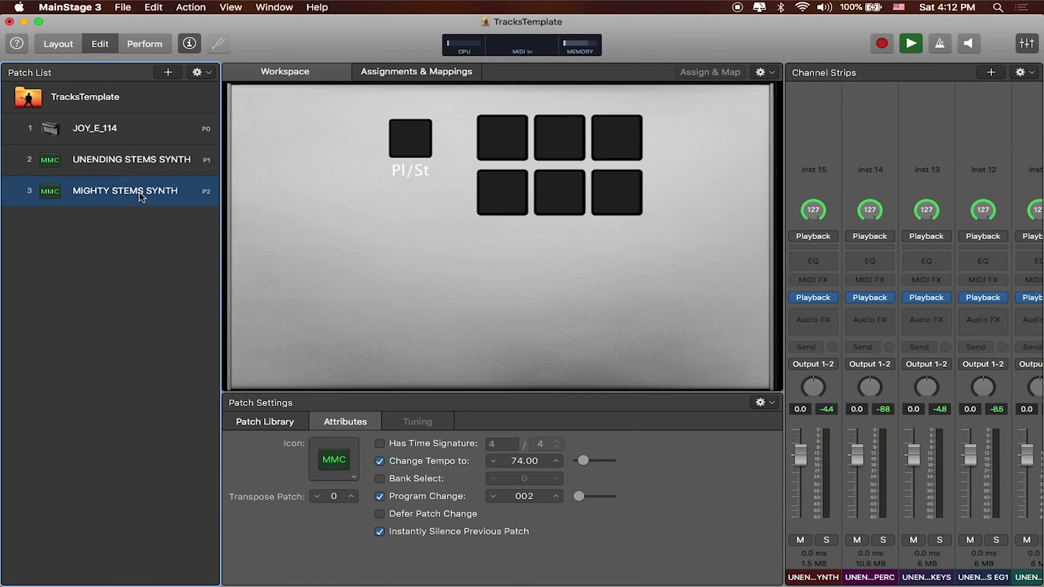
click(121, 131)
click(136, 163)
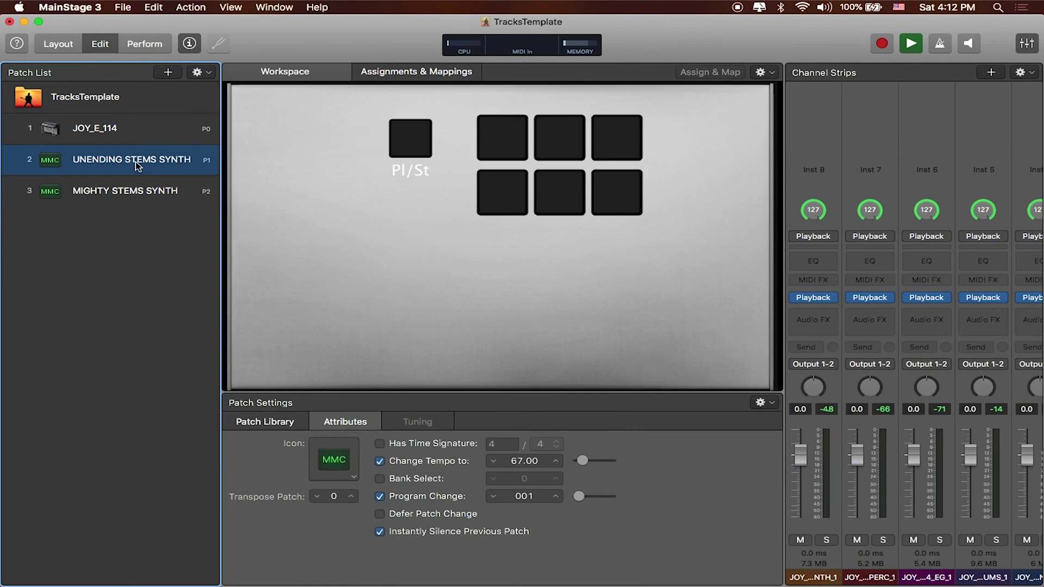
click(101, 104)
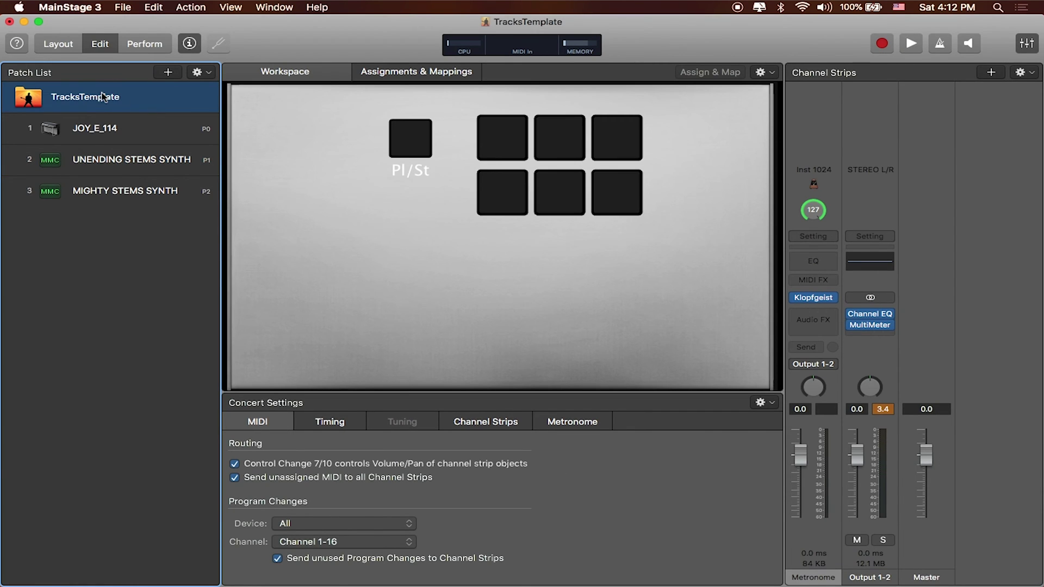
Map the Pl/St pad to the Play/Stop action under Unmapped > Actions
click(410, 138)
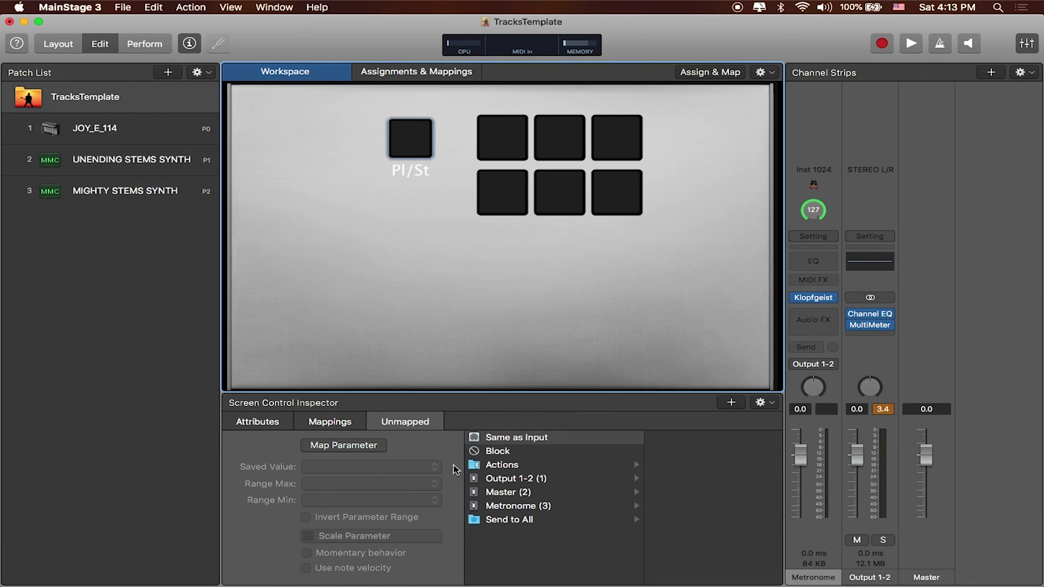
click(506, 466)
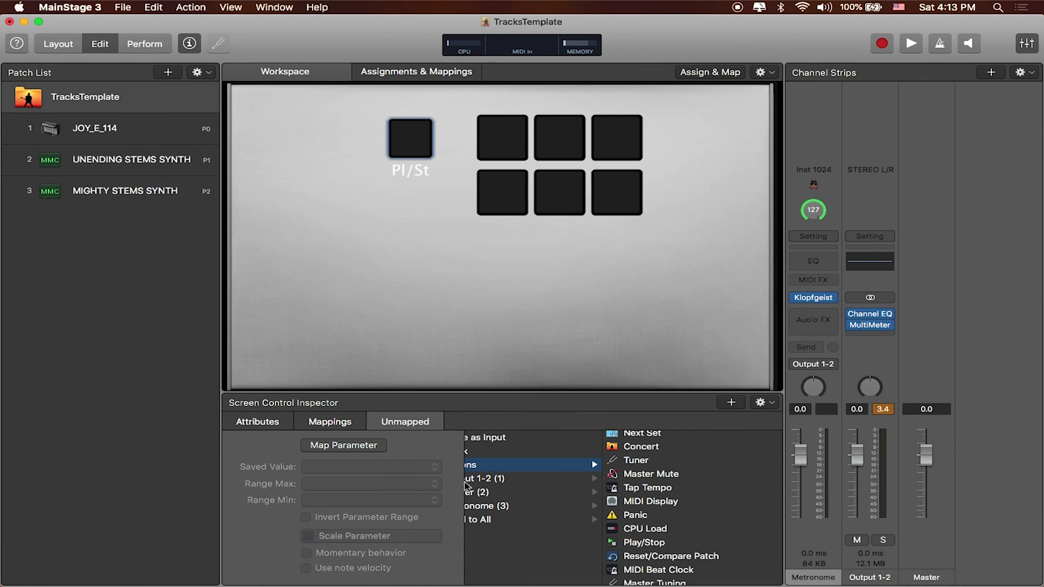
scroll(674, 555, down, 3)
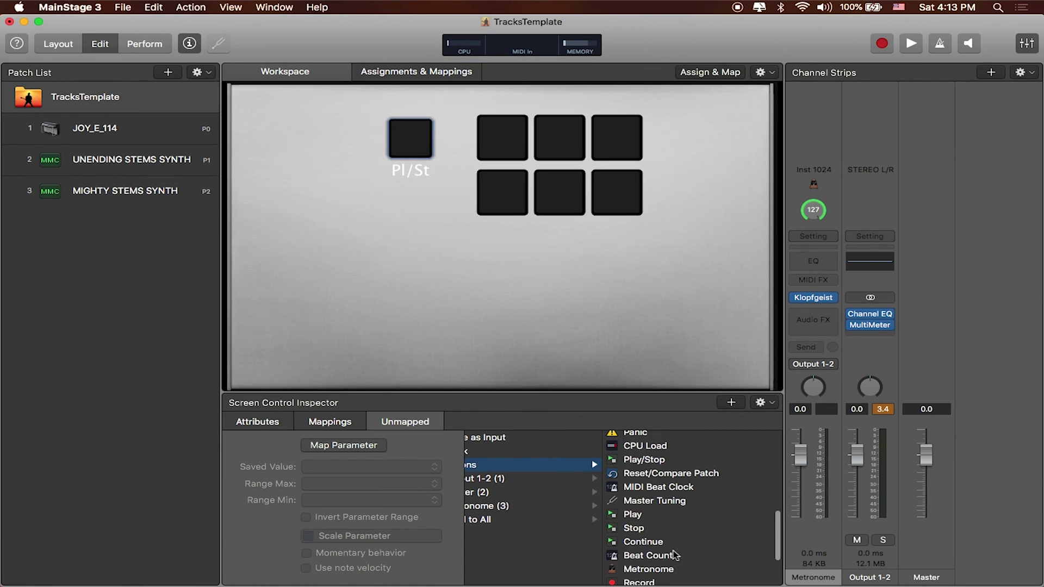
click(644, 461)
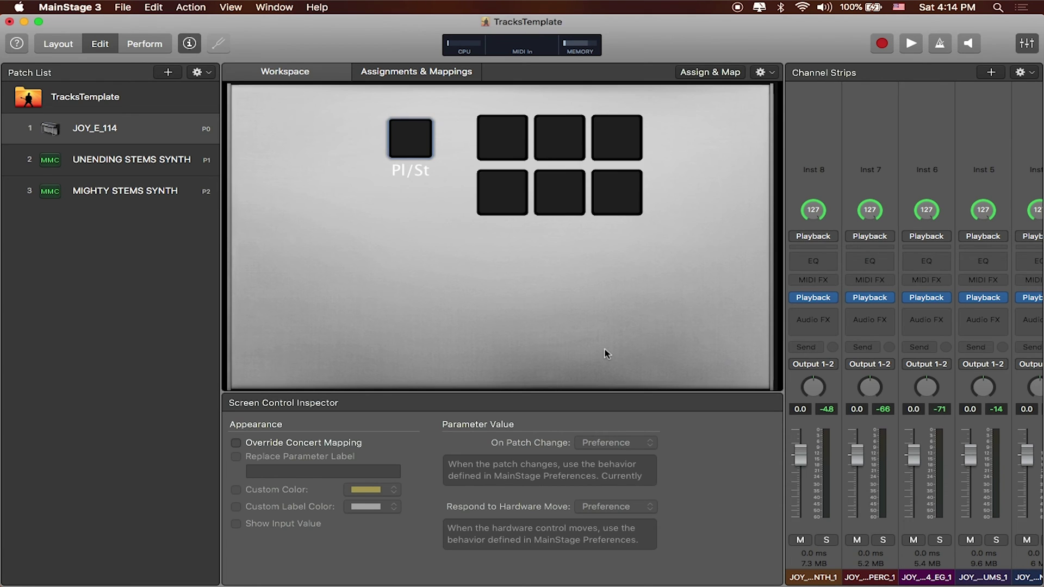
Inspect each of the six drum pads' mappings, then deselect to show the JOY_E_114 patch settings
click(508, 132)
click(556, 135)
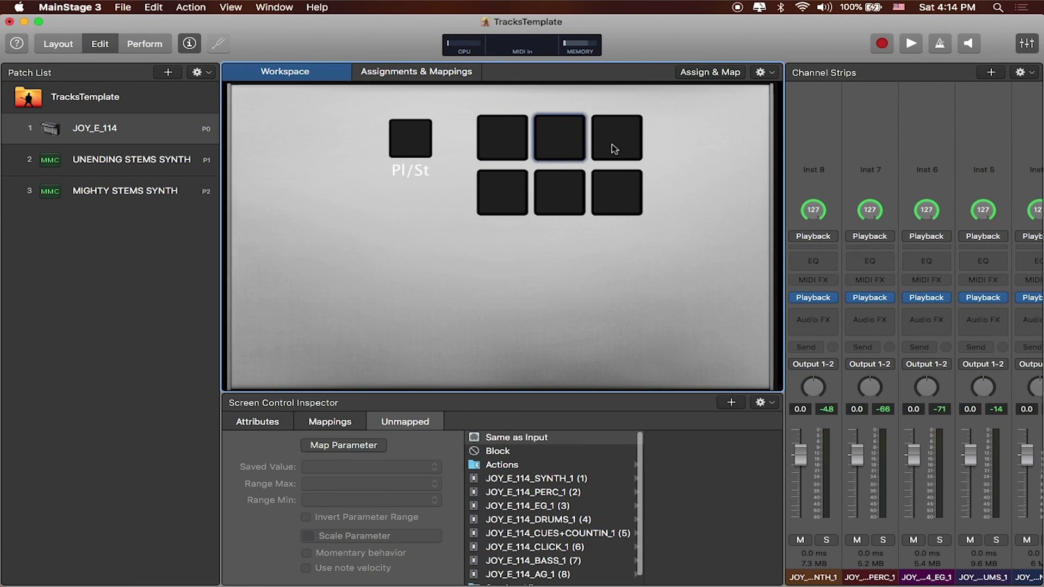
click(612, 148)
click(594, 191)
click(562, 190)
click(491, 188)
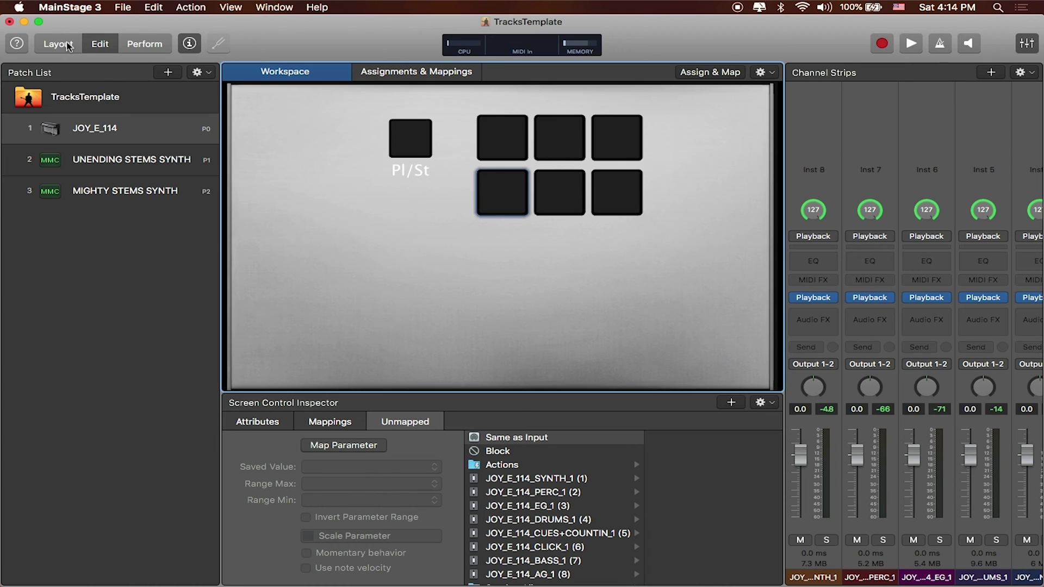
click(556, 264)
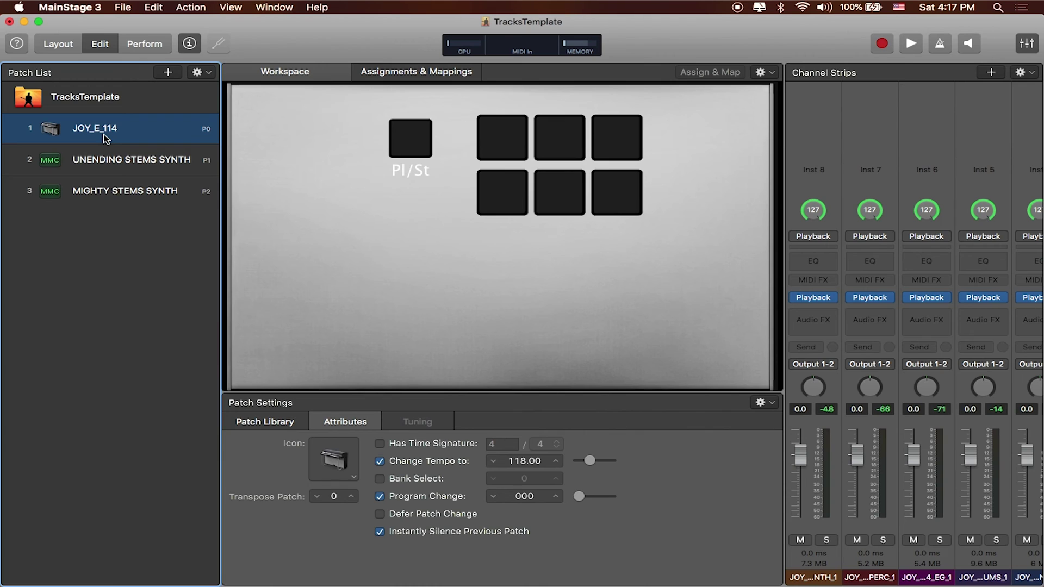
In Layout mode, shrink the background panel and move it behind the pads
click(58, 44)
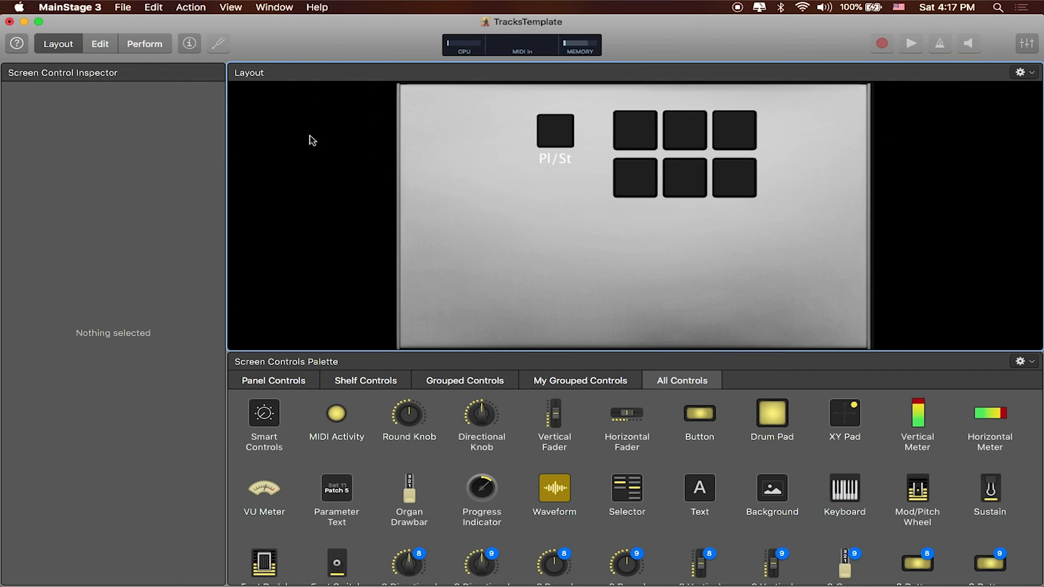
click(472, 228)
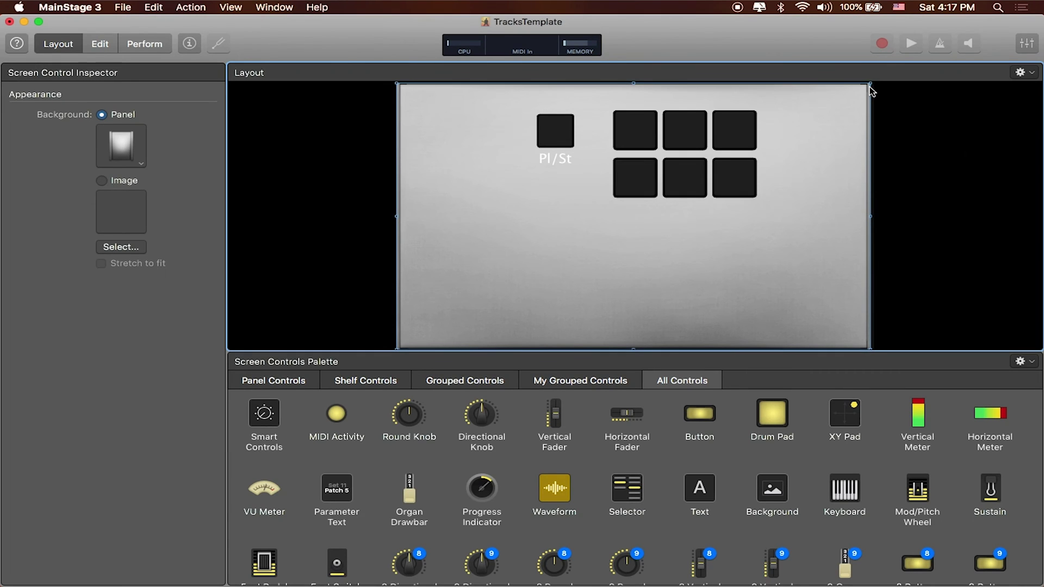
drag(870, 85, 672, 261)
drag(569, 324, 675, 171)
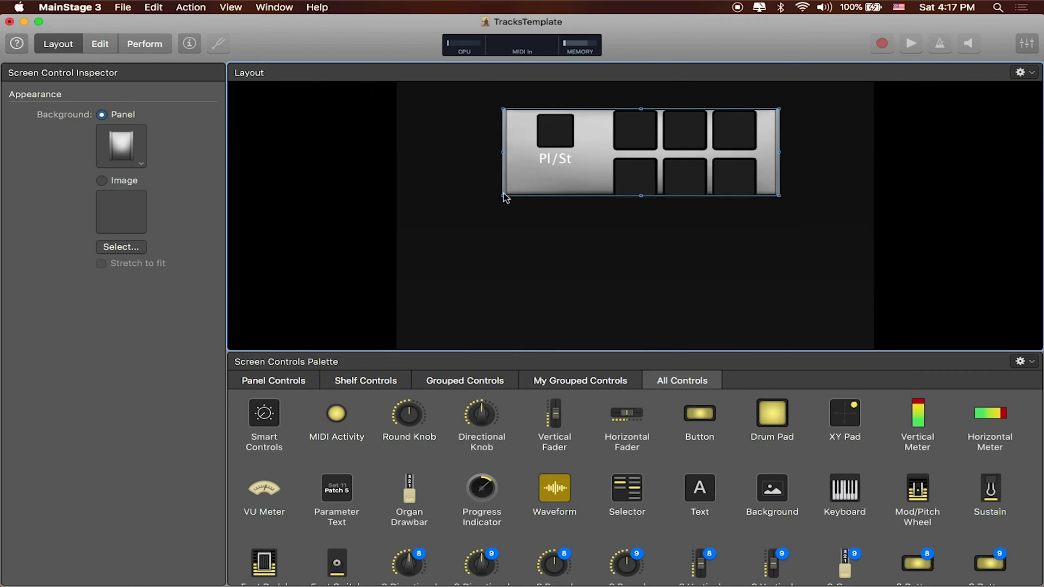
Adjust the panel's edges to closely frame the Pl/St pad and the six-pad grid
drag(504, 195, 493, 204)
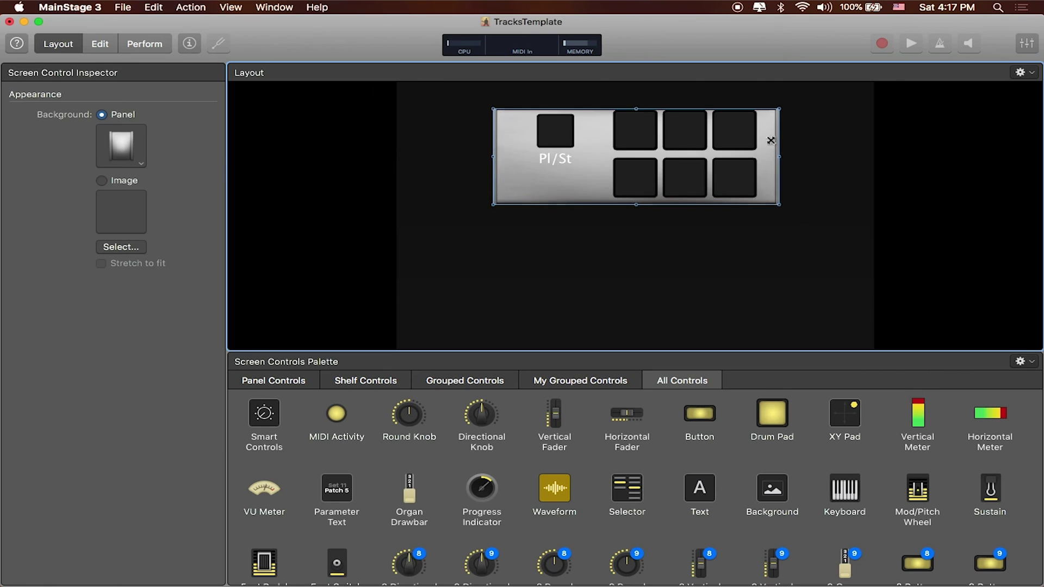
drag(771, 141, 775, 138)
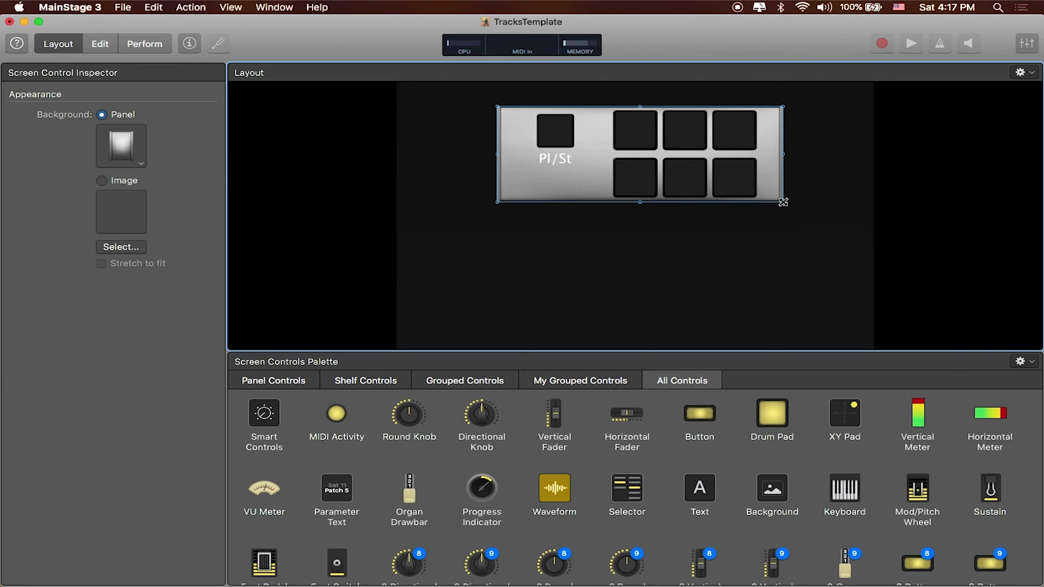
drag(783, 202, 785, 206)
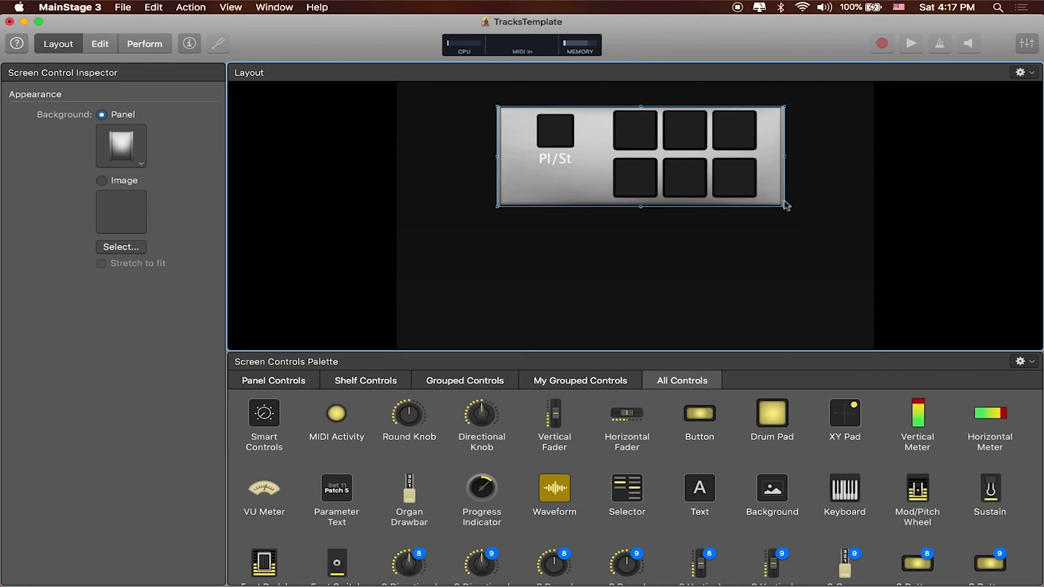
click(785, 109)
click(784, 107)
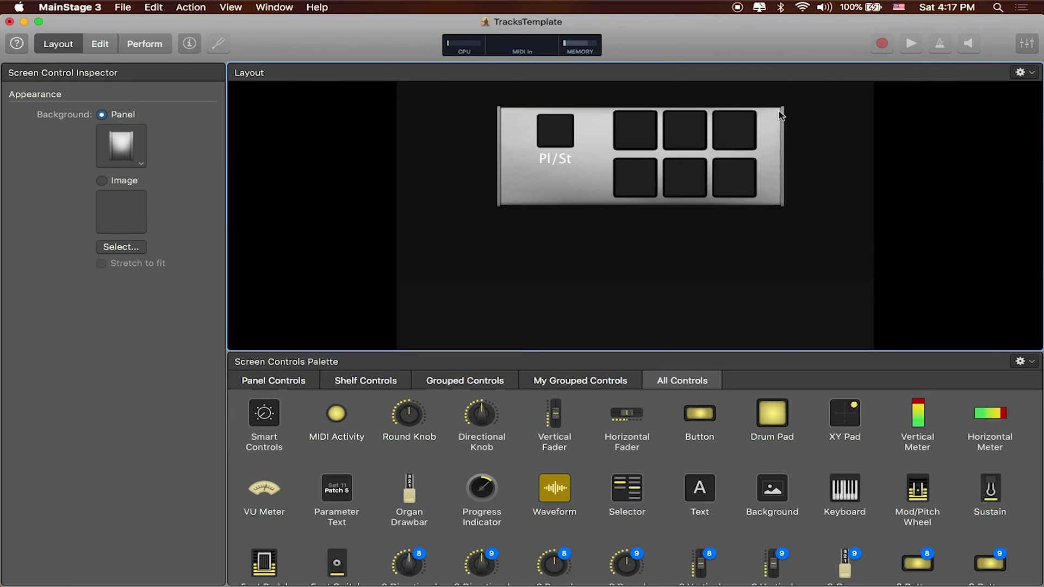
drag(784, 107, 784, 103)
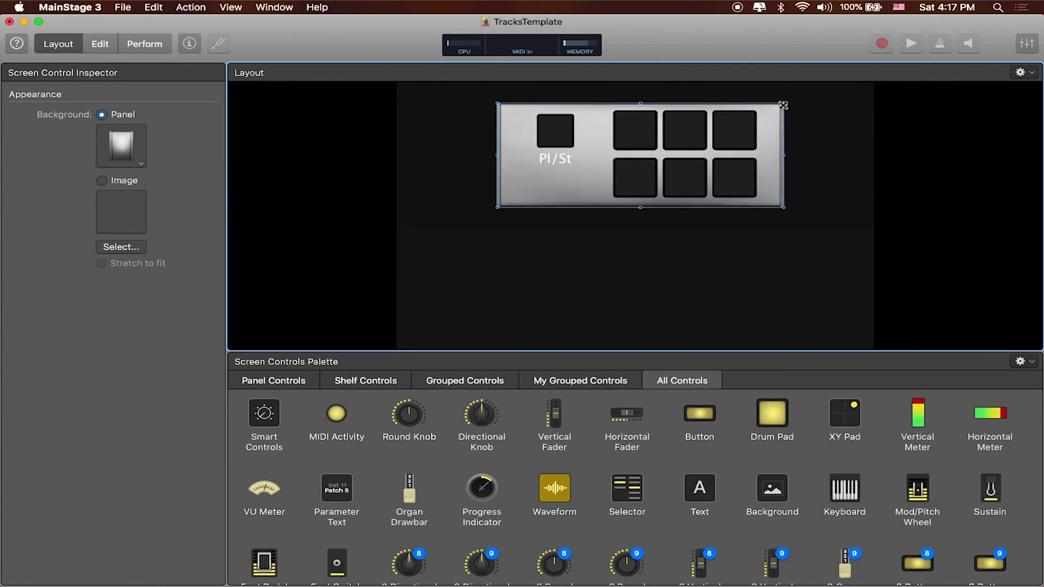
click(644, 129)
Review the Note assignment of each of the six drum pads in the Inspector
click(705, 138)
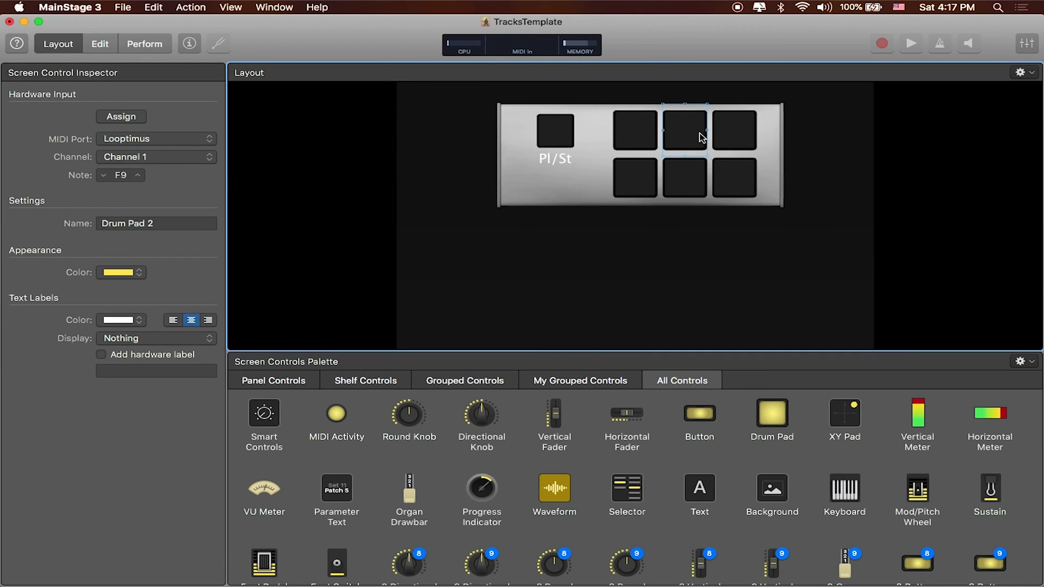
click(743, 139)
click(682, 140)
click(646, 140)
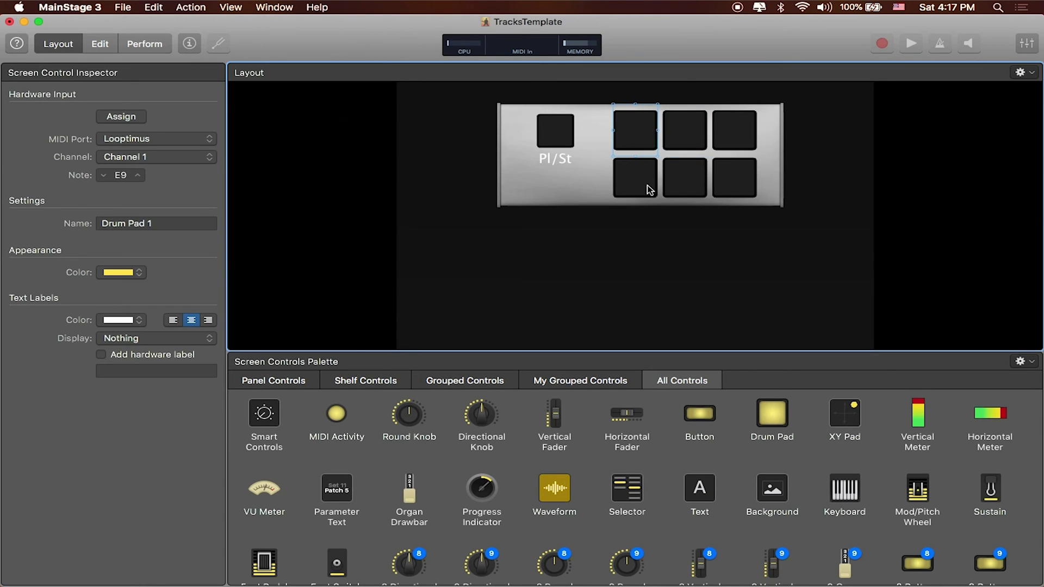
click(650, 190)
click(704, 187)
click(735, 187)
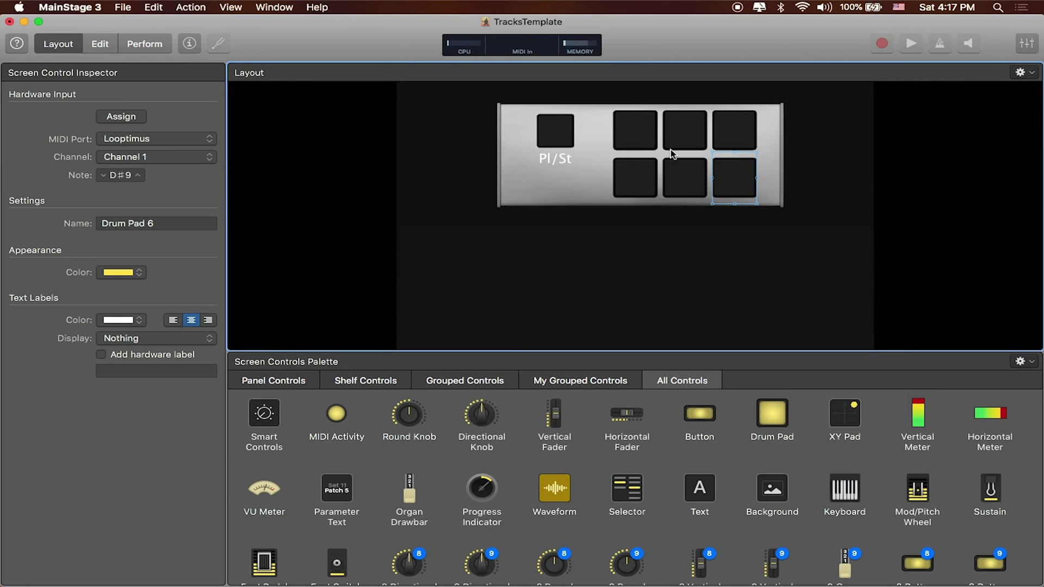
click(644, 133)
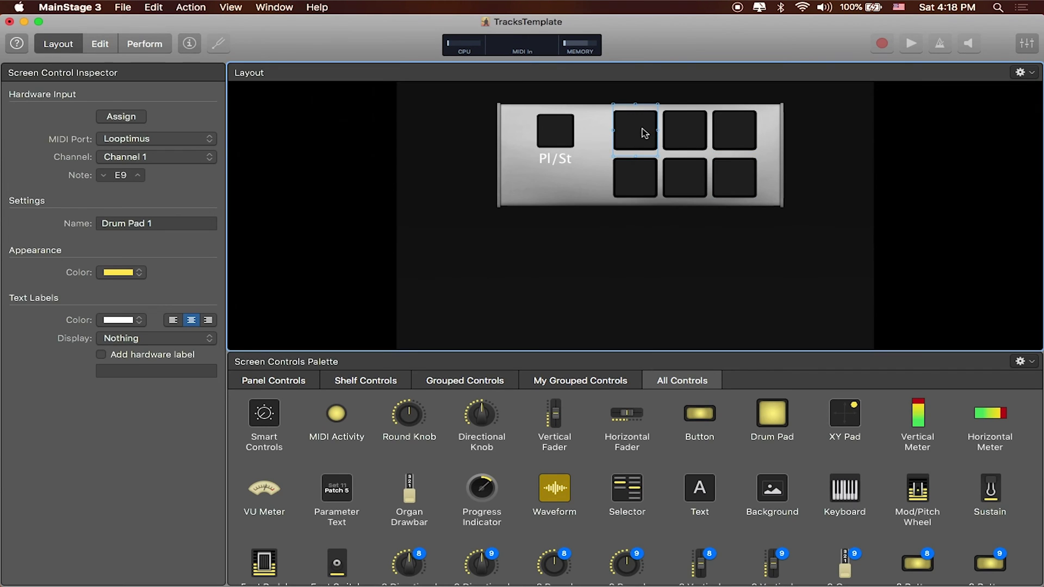
click(684, 142)
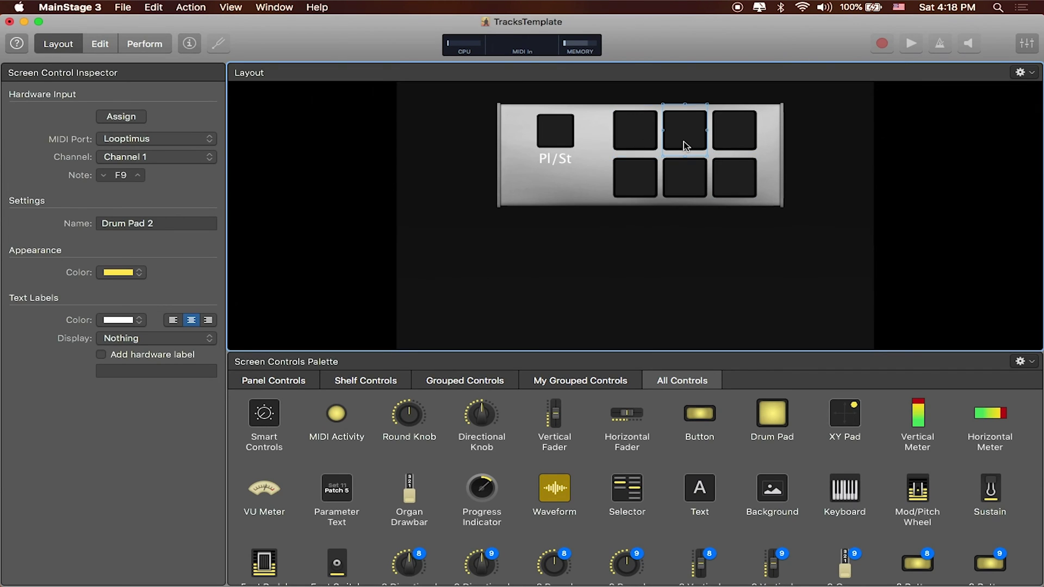
click(643, 133)
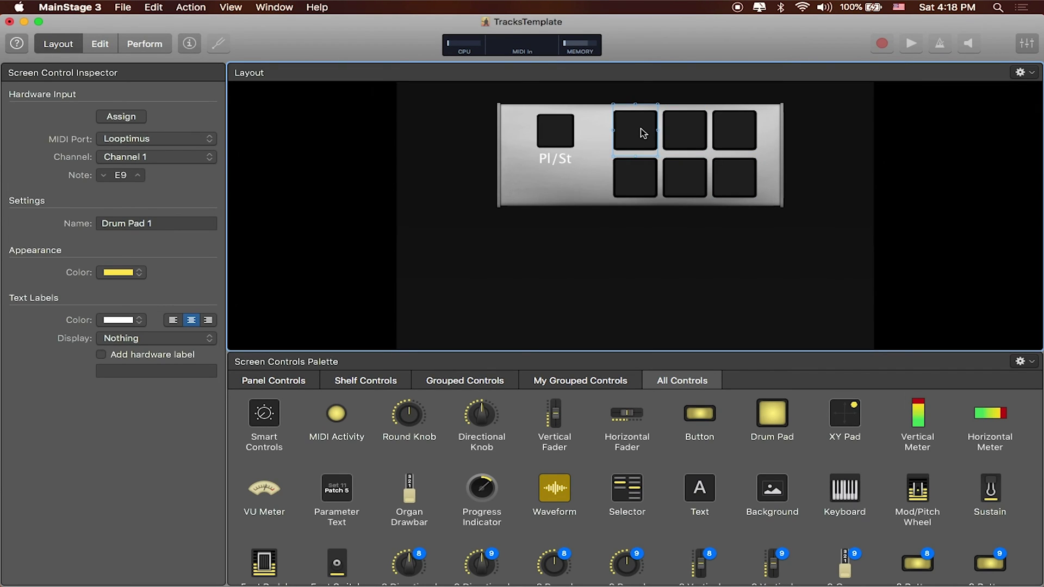
Pull the grey panel's left edge inward, closer to the Pl/St pad
click(686, 153)
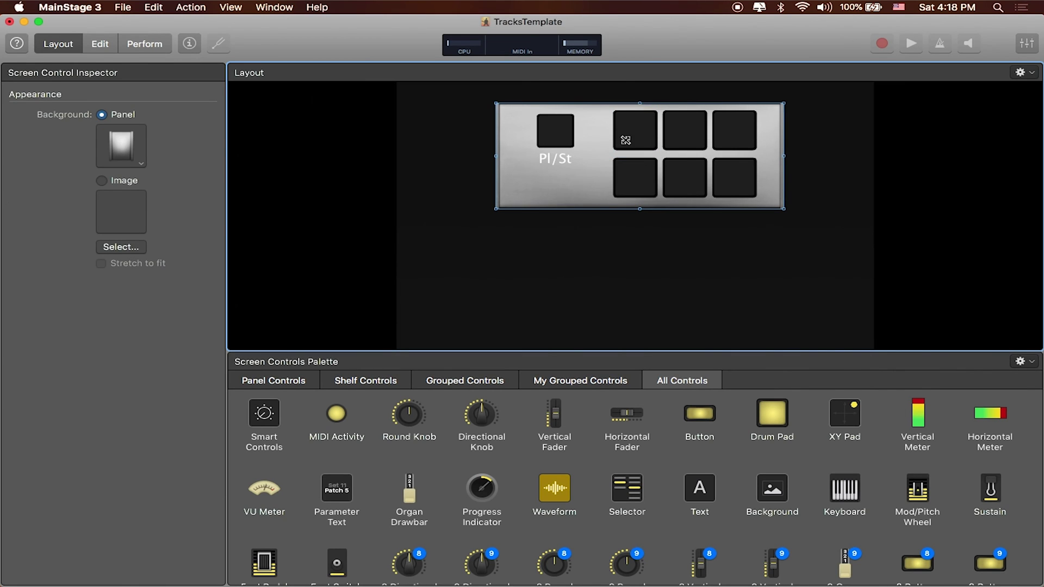
click(564, 140)
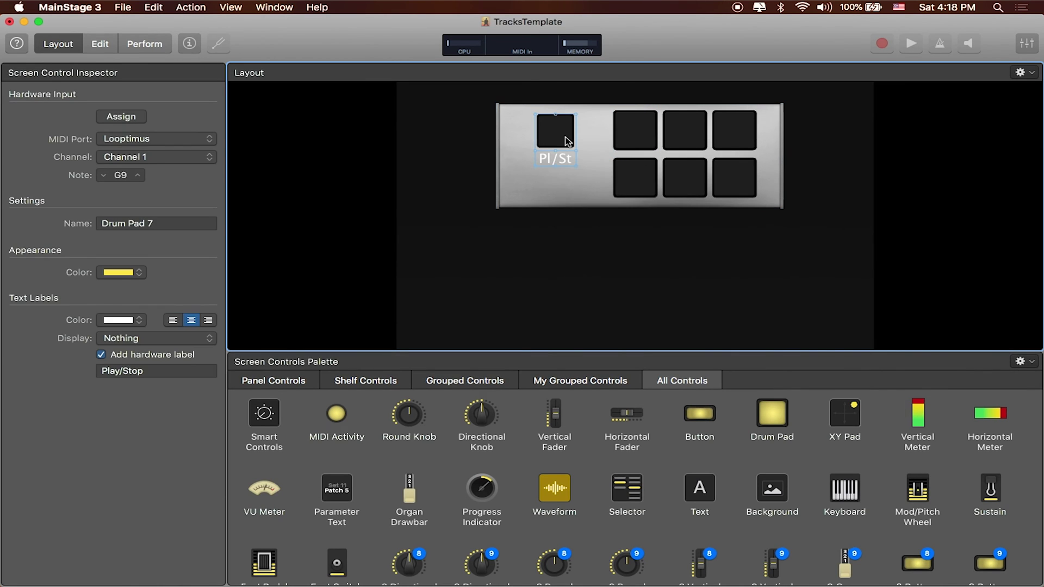
click(565, 184)
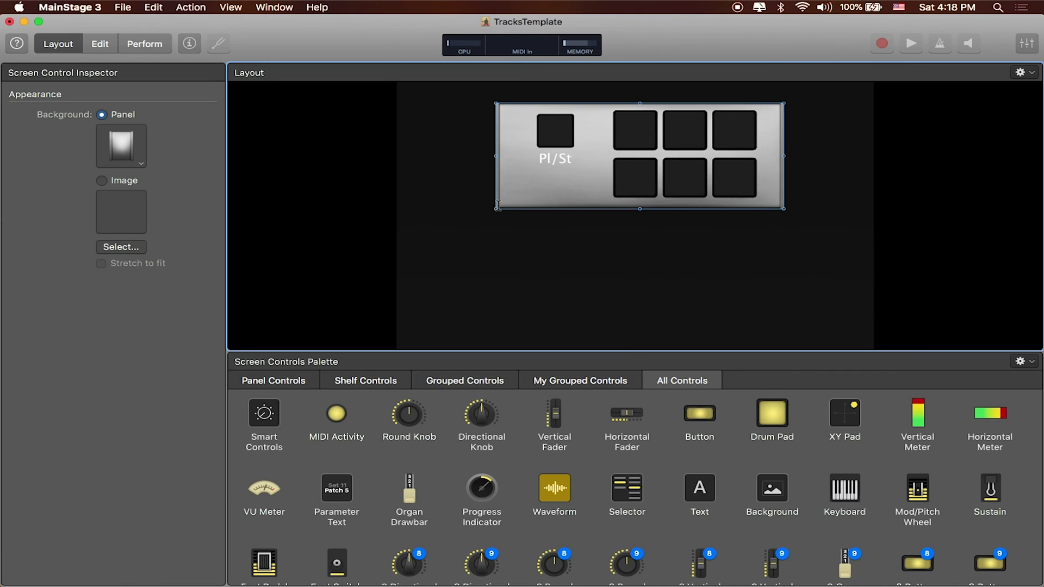
drag(496, 208, 514, 209)
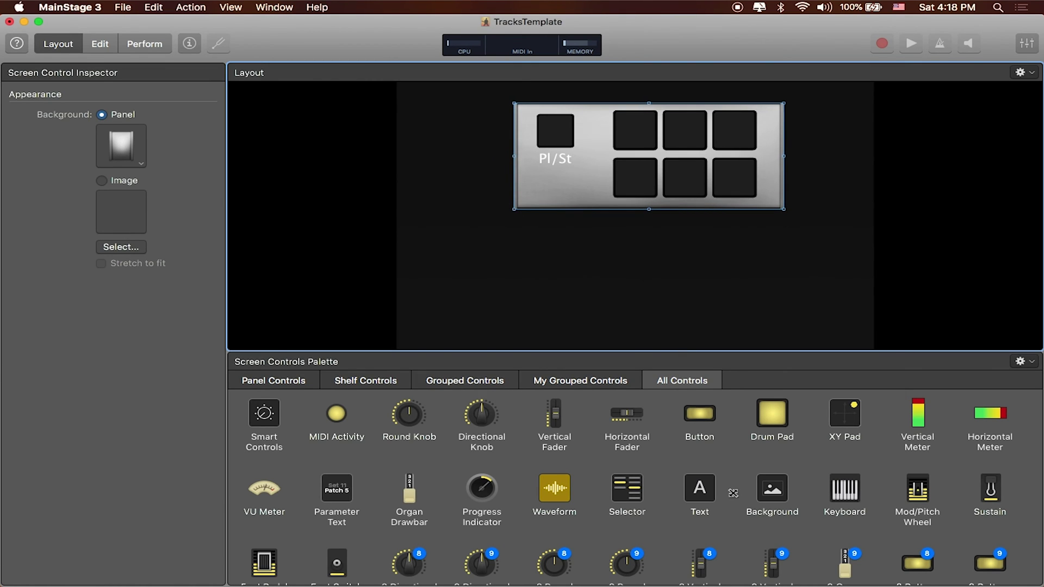
Drag a Compact Patch List from Grouped Controls onto the layout, left of the drum-pad panel
click(479, 454)
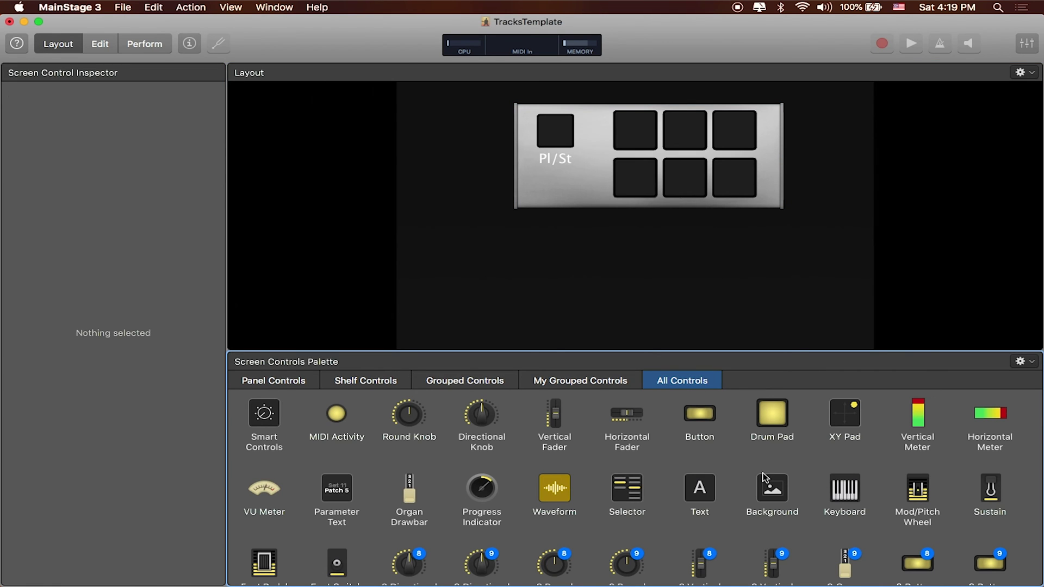
scroll(660, 500, down, 3)
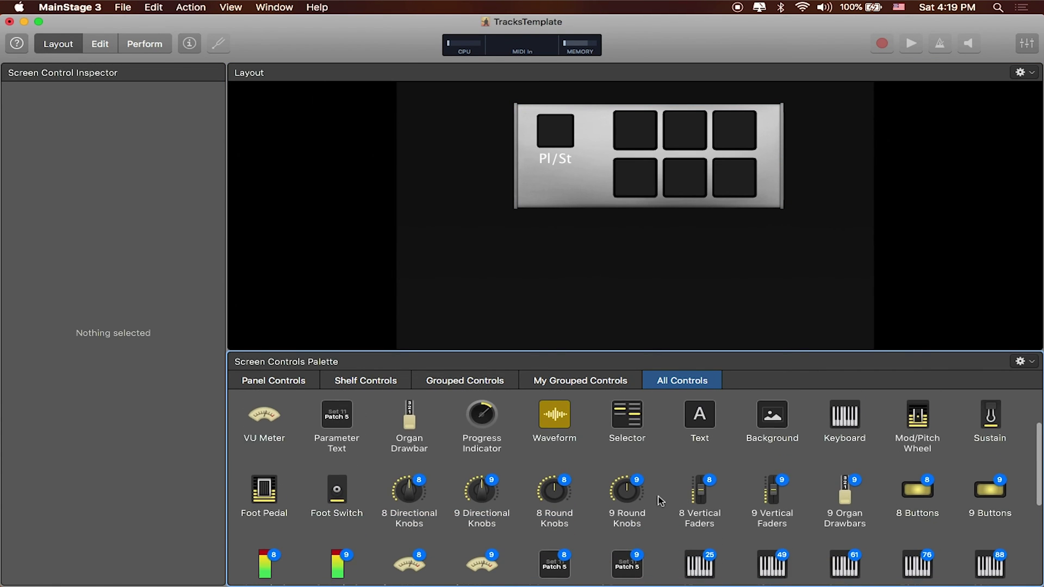
scroll(660, 499, up, 3)
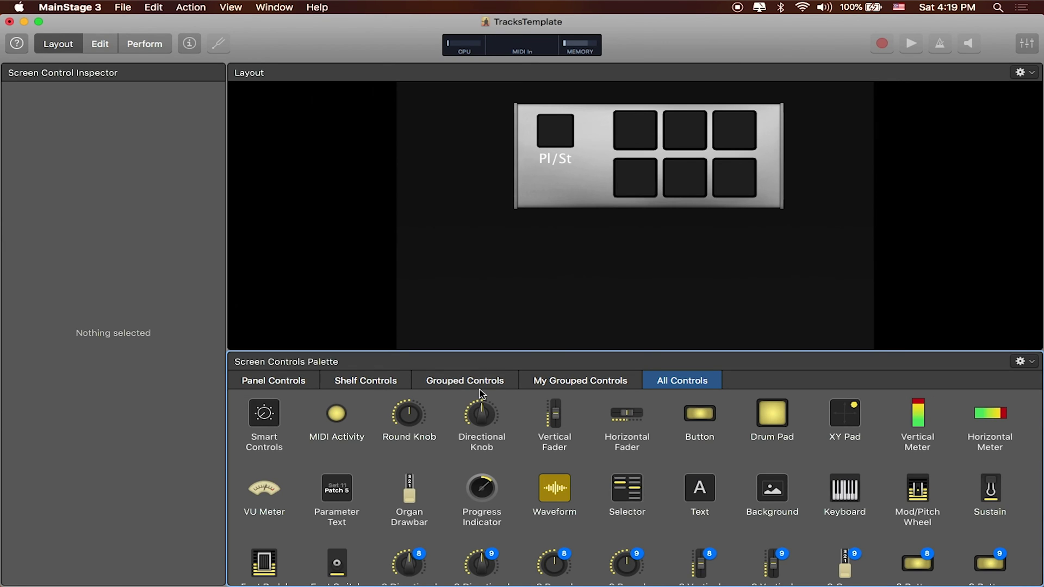
click(467, 380)
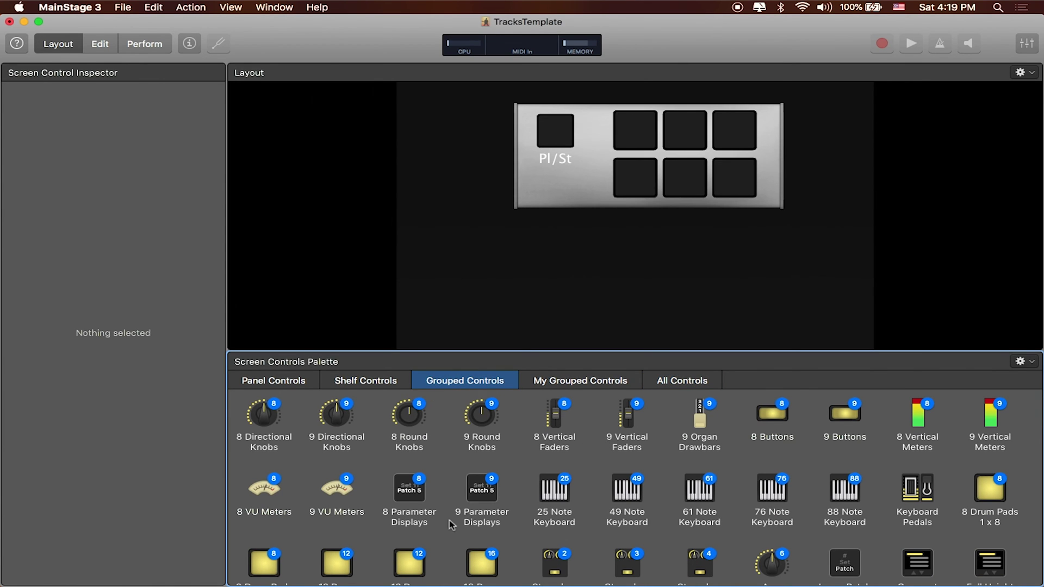
scroll(582, 549, down, 2)
scroll(582, 548, down, 3)
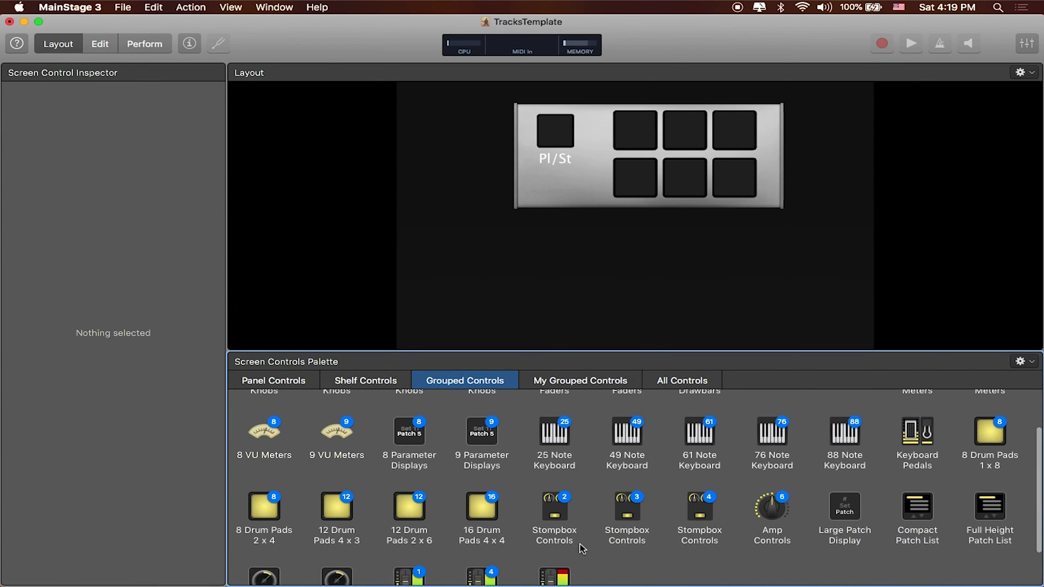
drag(915, 501, 397, 148)
click(586, 192)
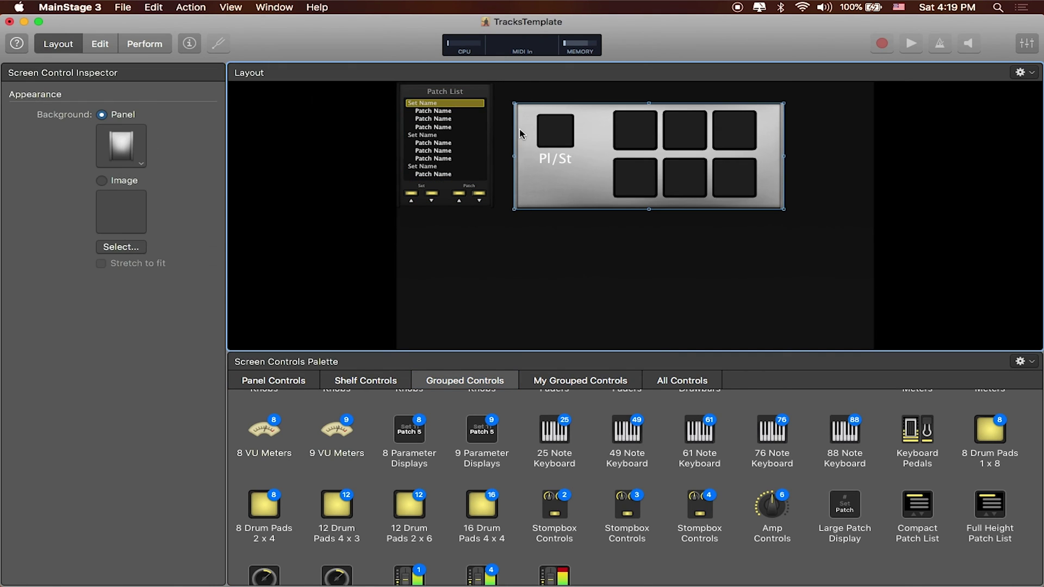
Stretch the panel's corner to meet the patch list and move the six-pad group up and right
drag(515, 104, 497, 84)
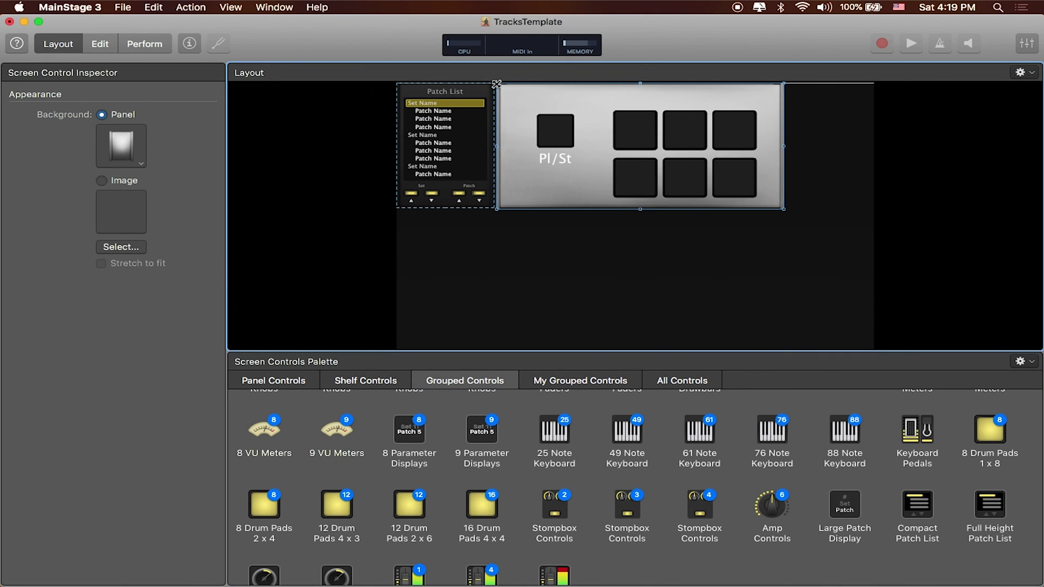
click(741, 133)
click(636, 177)
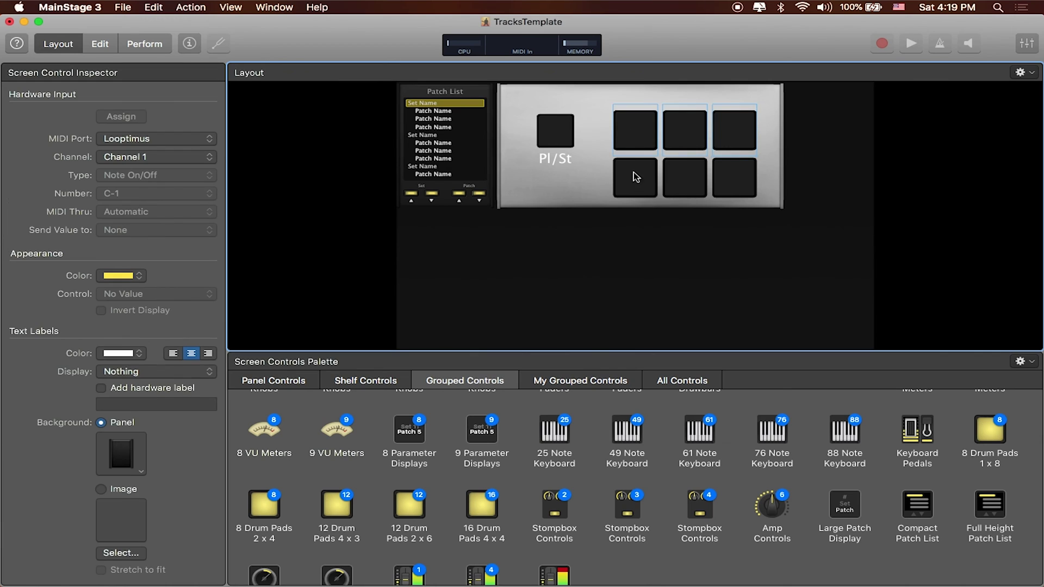
drag(732, 179, 870, 147)
Widen the panel on its right and shift the six pads and Pl/St pad further right
click(786, 163)
click(662, 116)
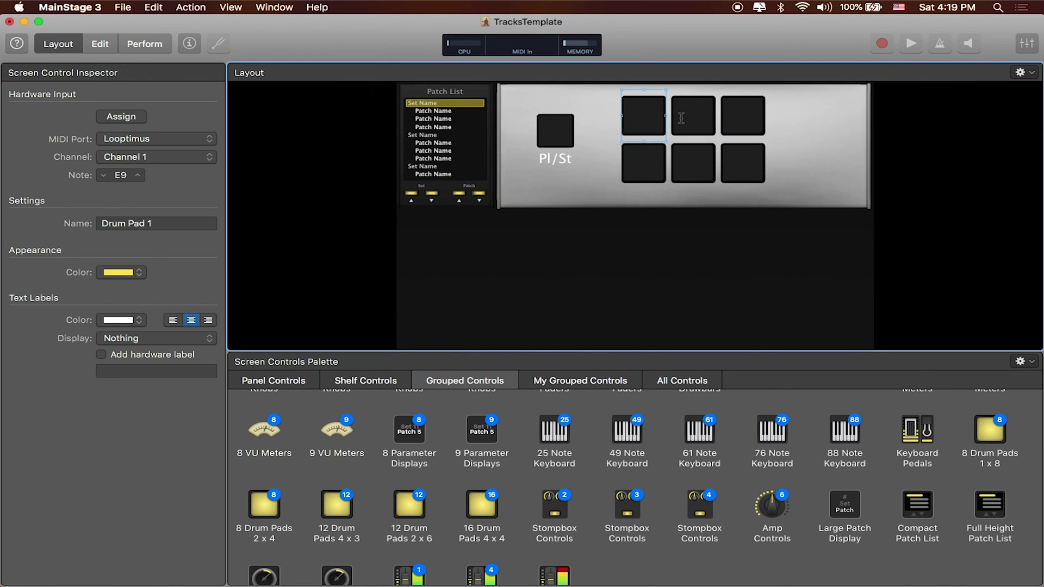
drag(649, 168, 733, 169)
drag(554, 138, 644, 125)
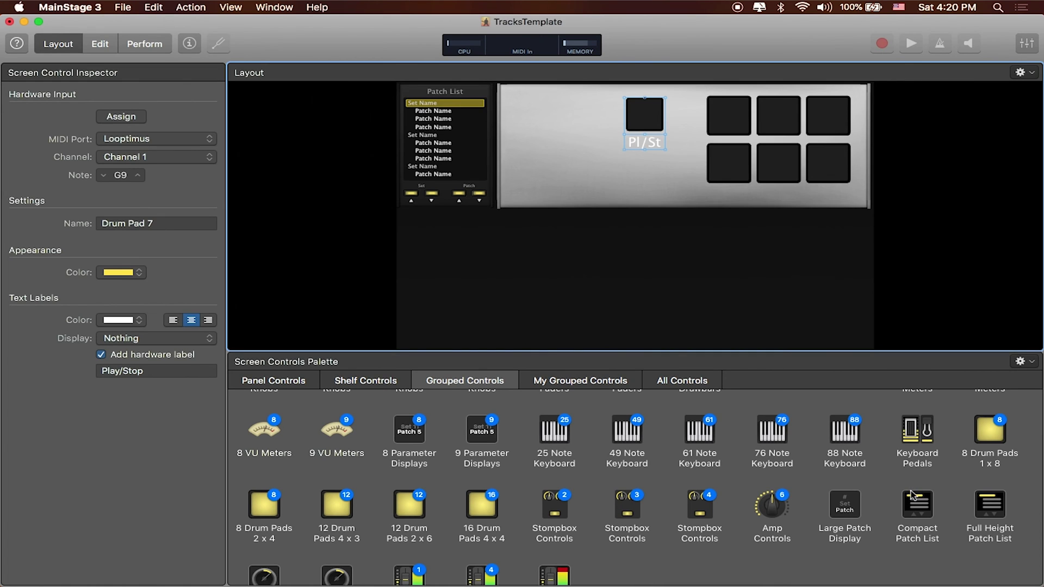
From All Controls, drag a Selector onto the left side of the panel
click(677, 370)
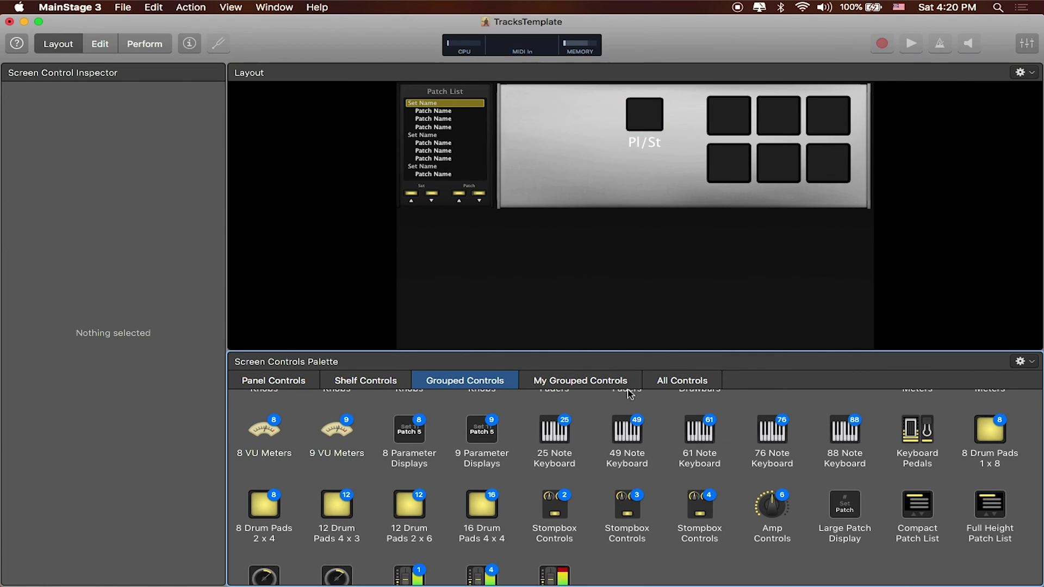
click(675, 381)
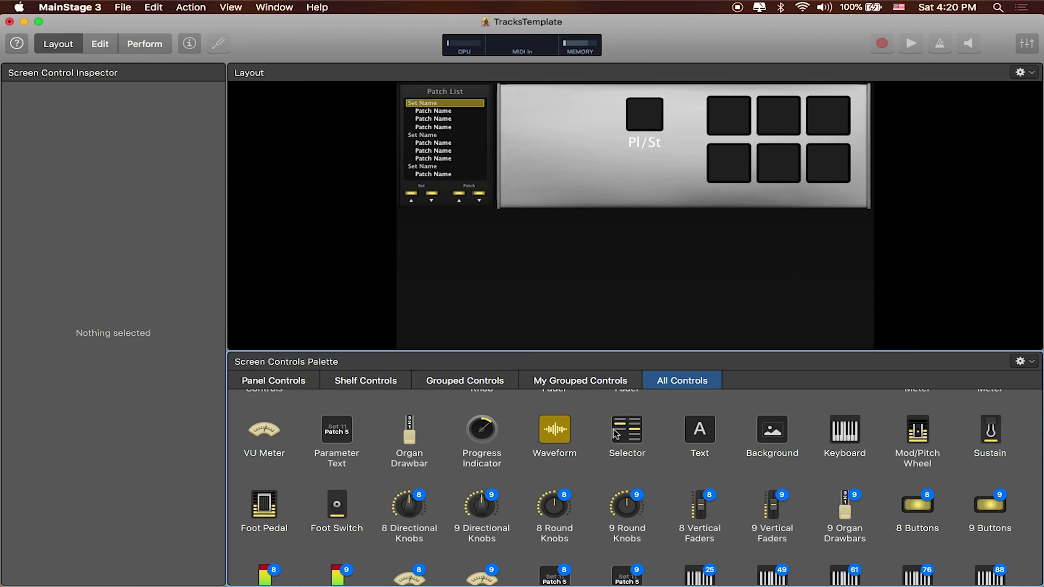
drag(615, 431, 608, 191)
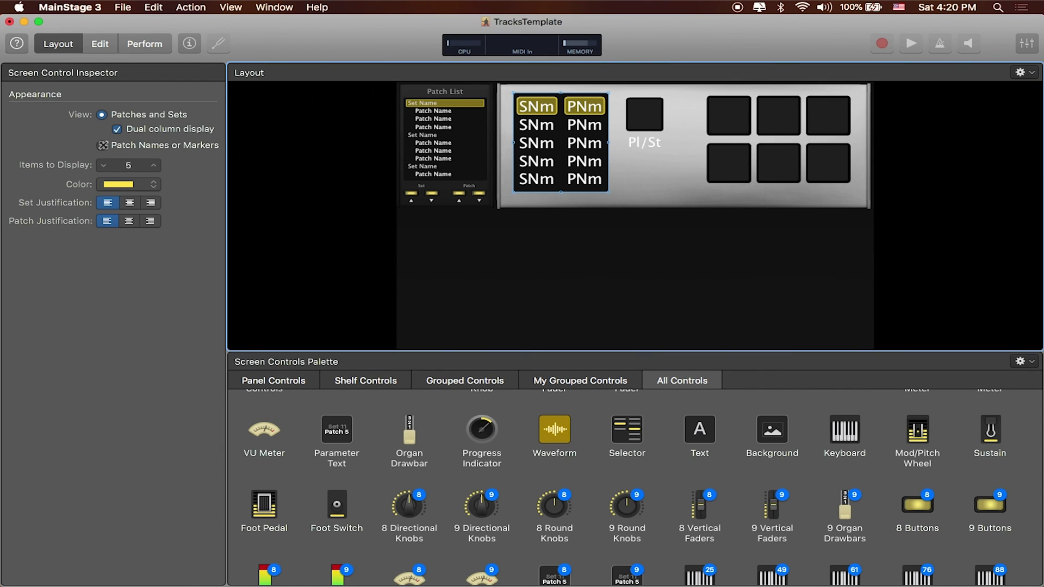
Set the selector's View to Patch Names or Markers and nudge the Pl/St pad slightly right
click(102, 145)
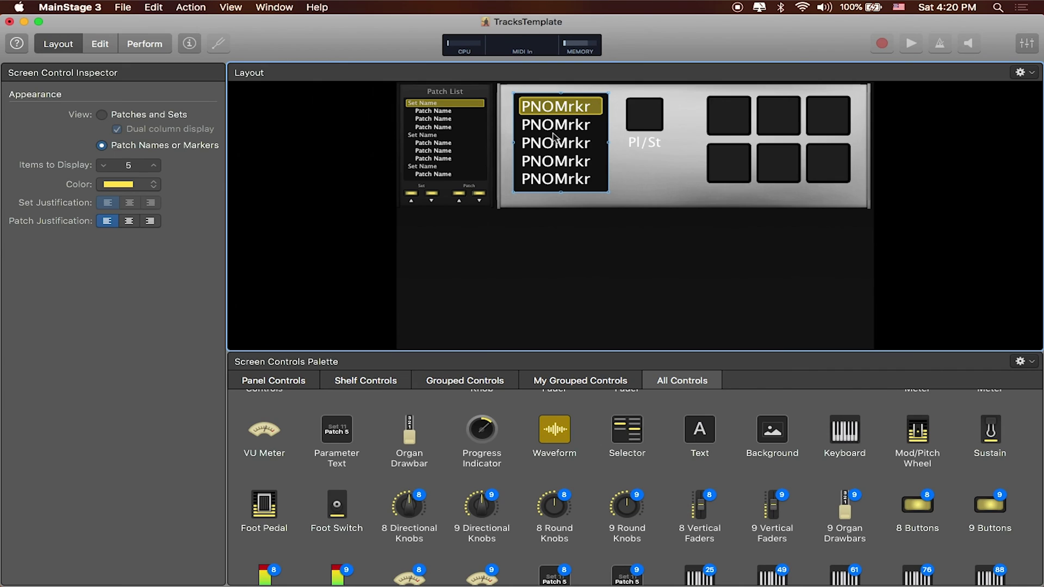
drag(645, 122, 659, 122)
Add a progress indicator knob below the Pl/St pad, labelled with its value only (127)
click(461, 273)
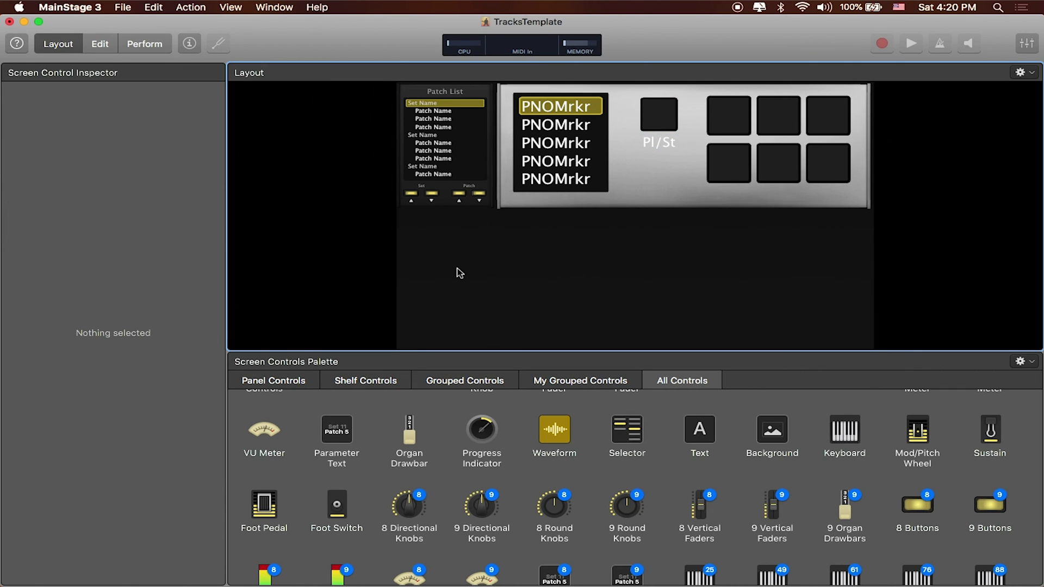
drag(478, 439, 663, 179)
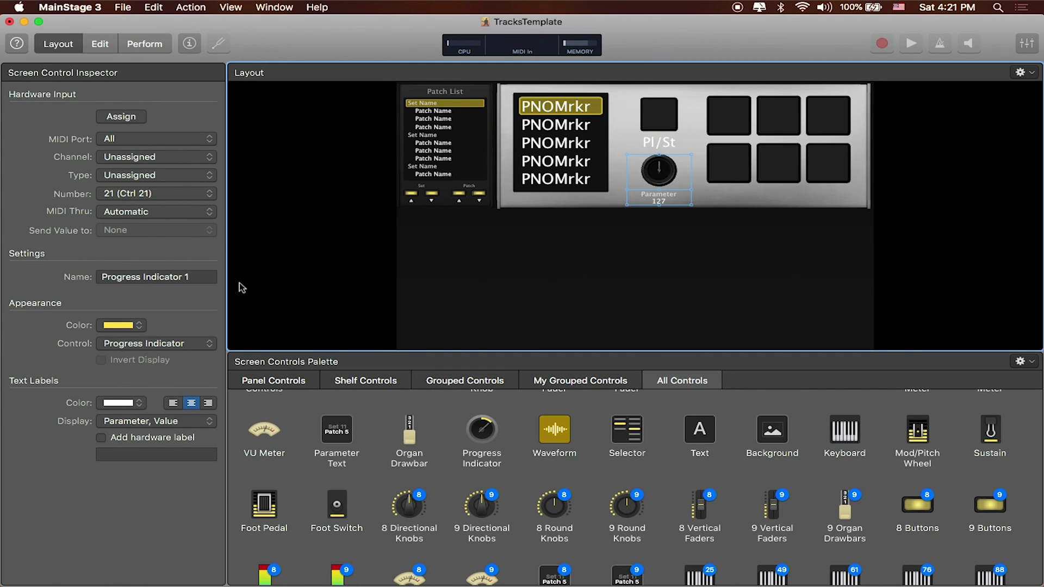
click(147, 423)
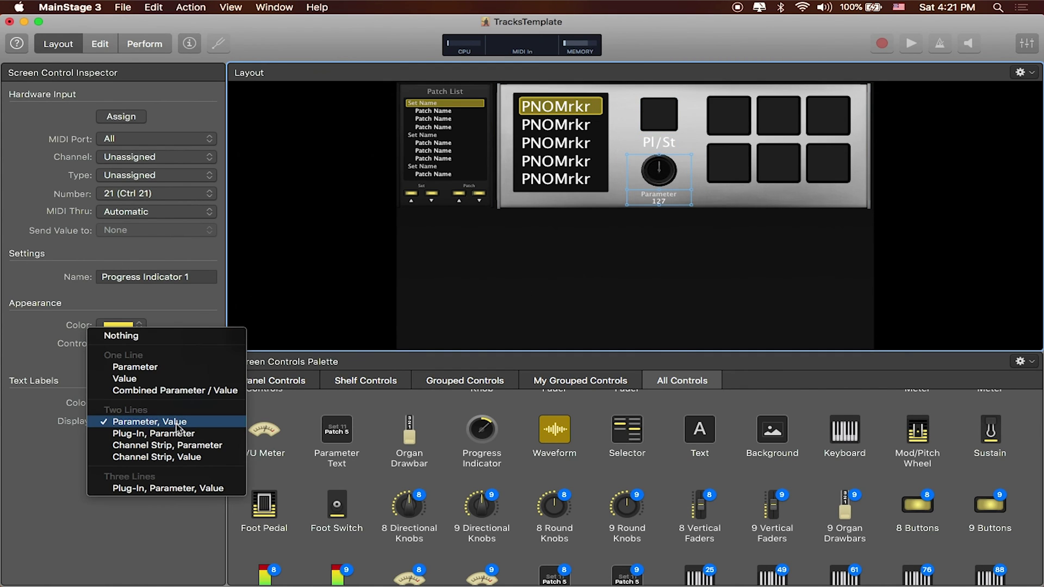
click(181, 381)
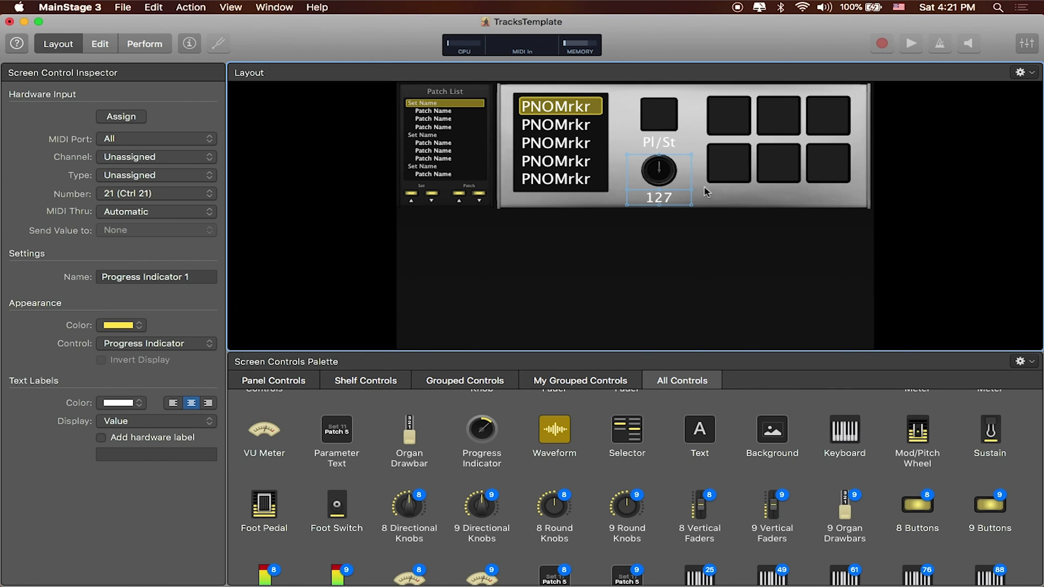
click(702, 263)
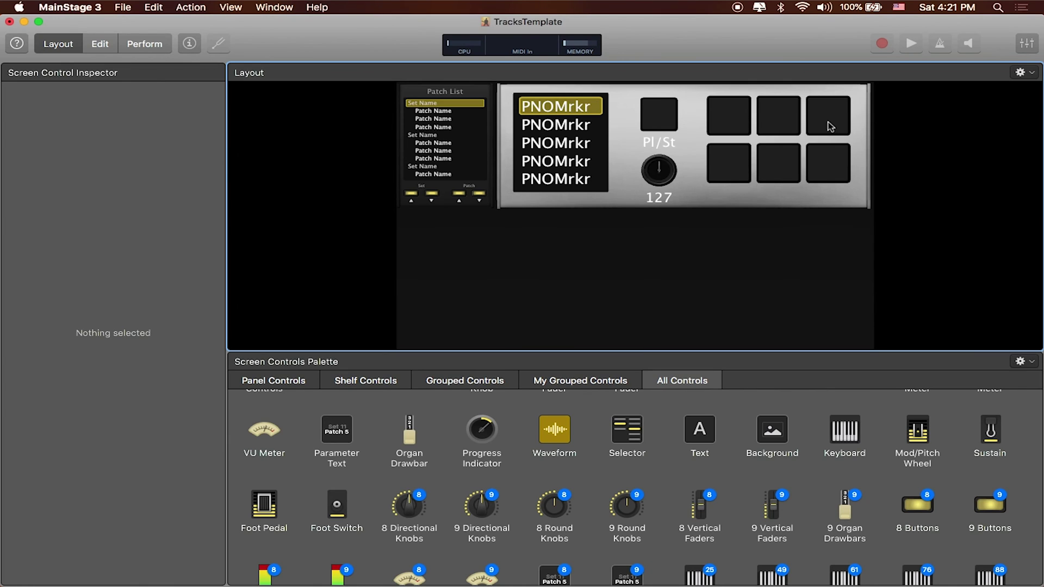
Give the background panel the dark white-edged texture, after trying the dark red-edged one
click(868, 99)
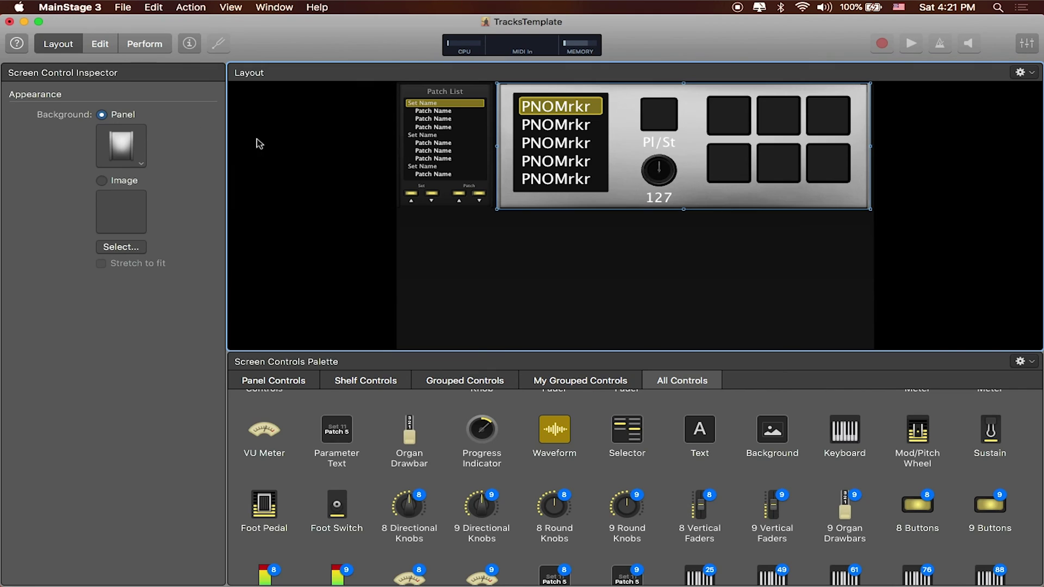
click(132, 145)
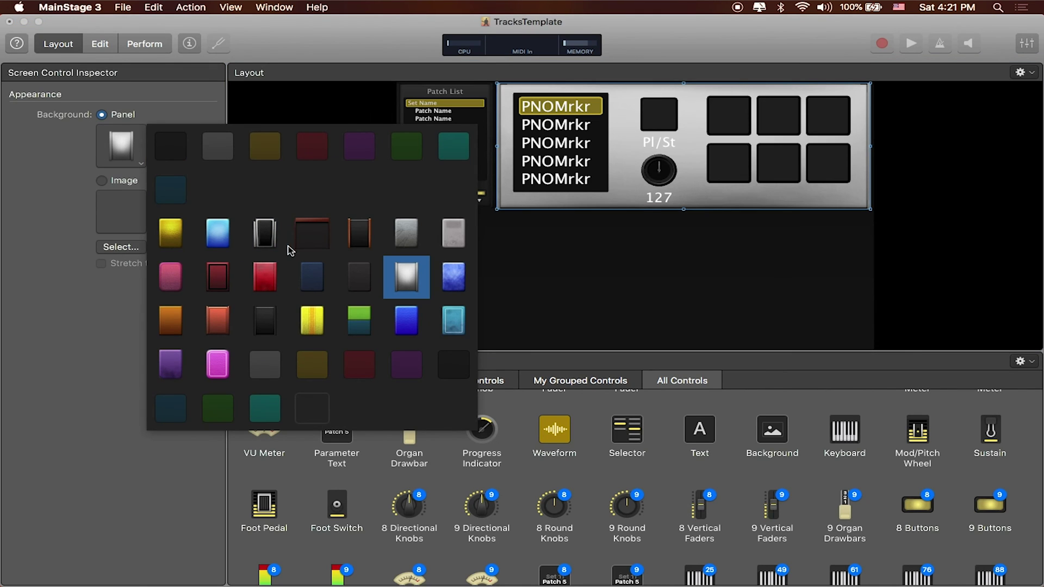
click(358, 240)
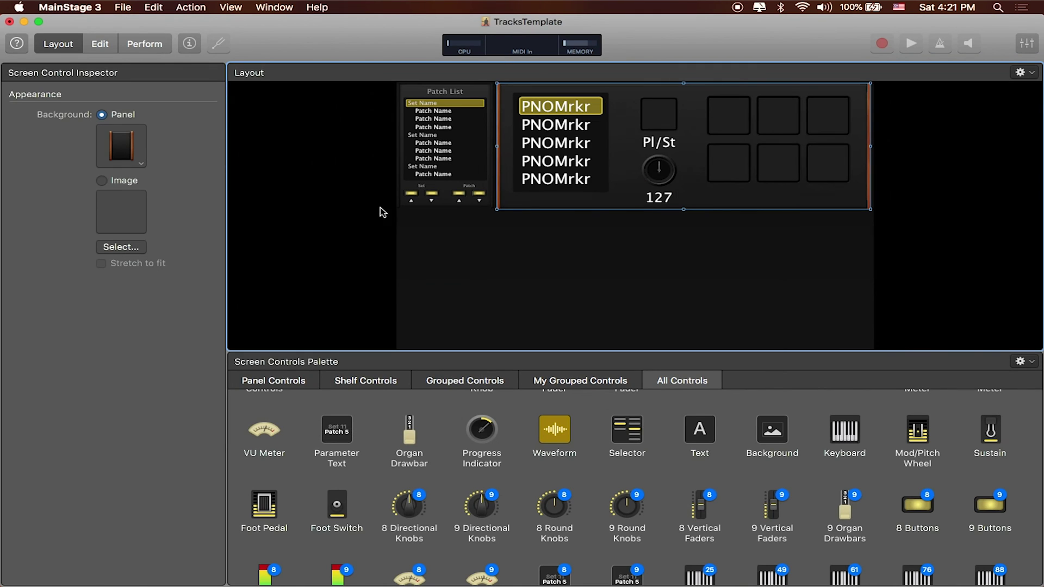
click(131, 147)
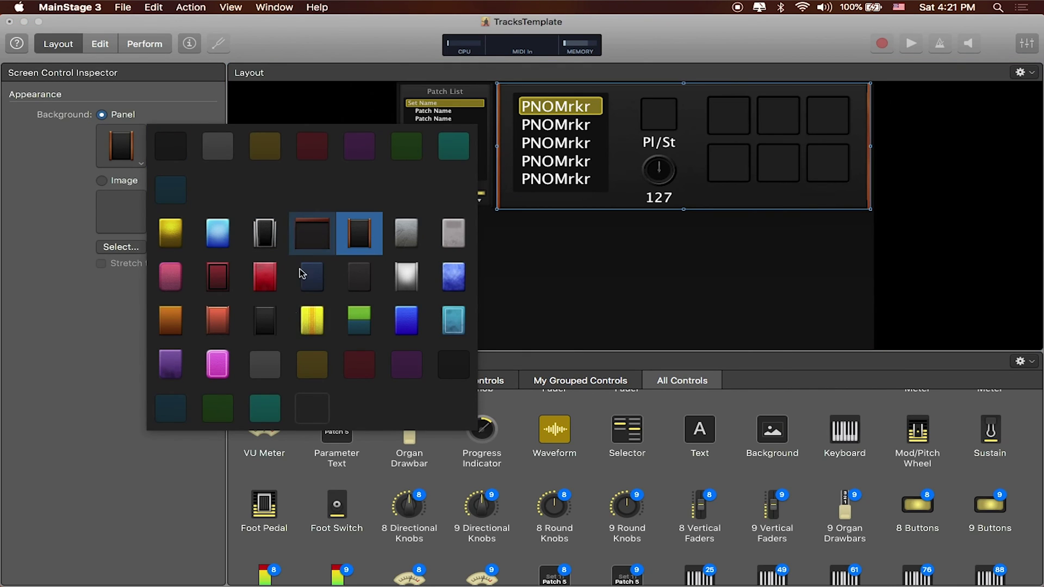
click(263, 235)
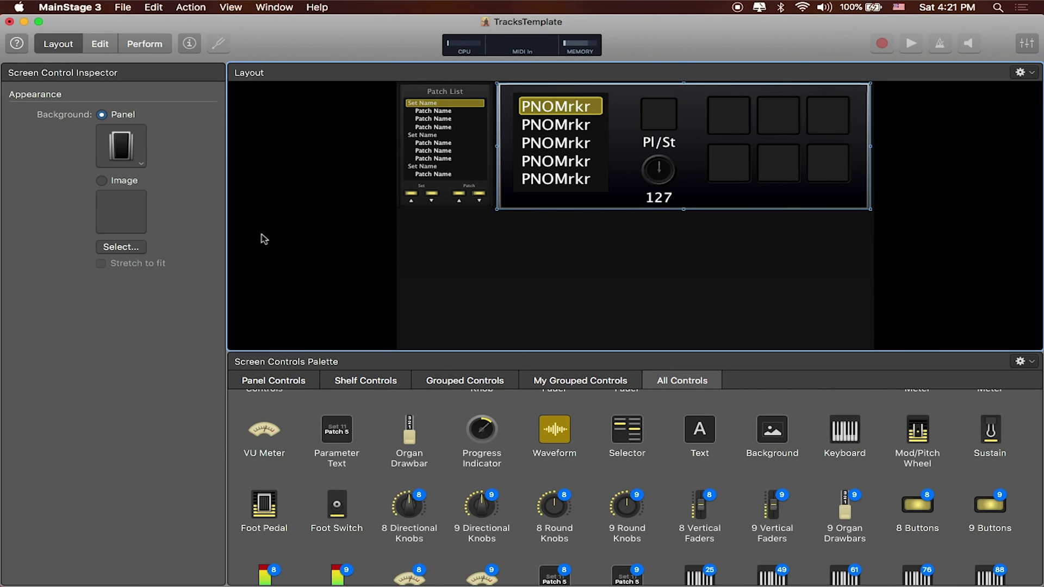
click(670, 248)
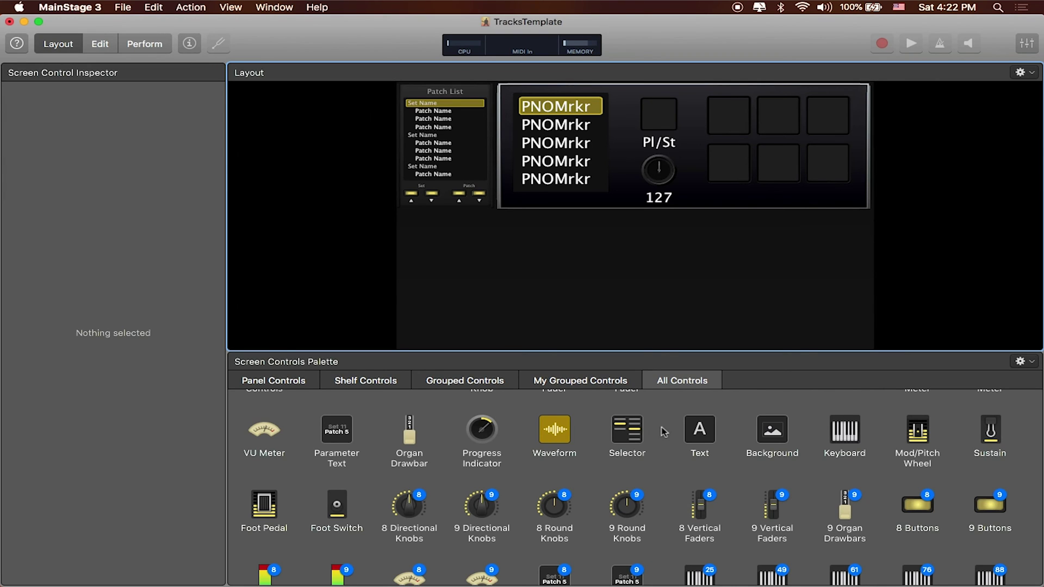
Drop a vertical meter into the layout, then undo it
scroll(864, 463, down, 1)
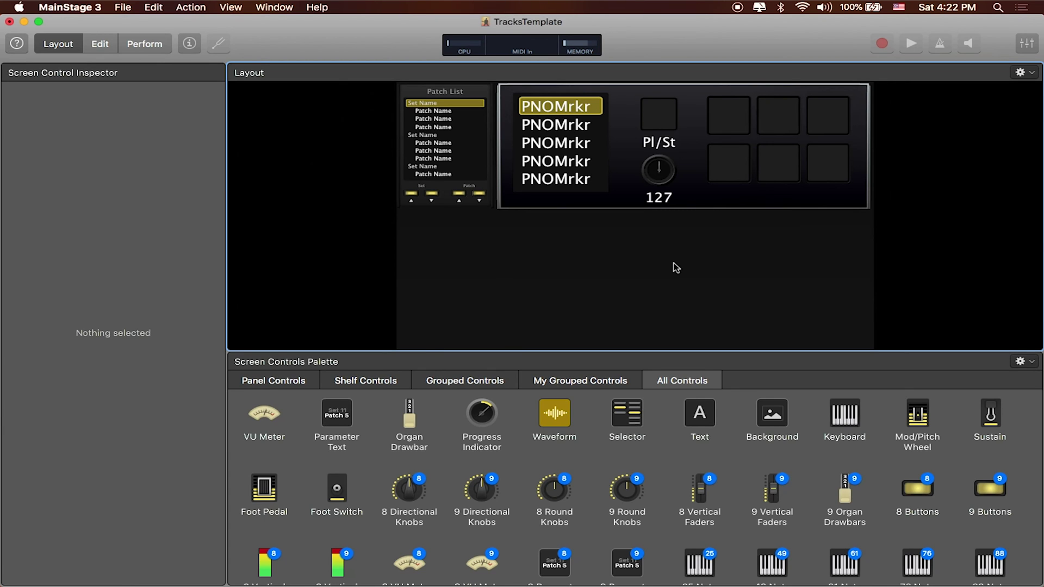
scroll(748, 474, up, 5)
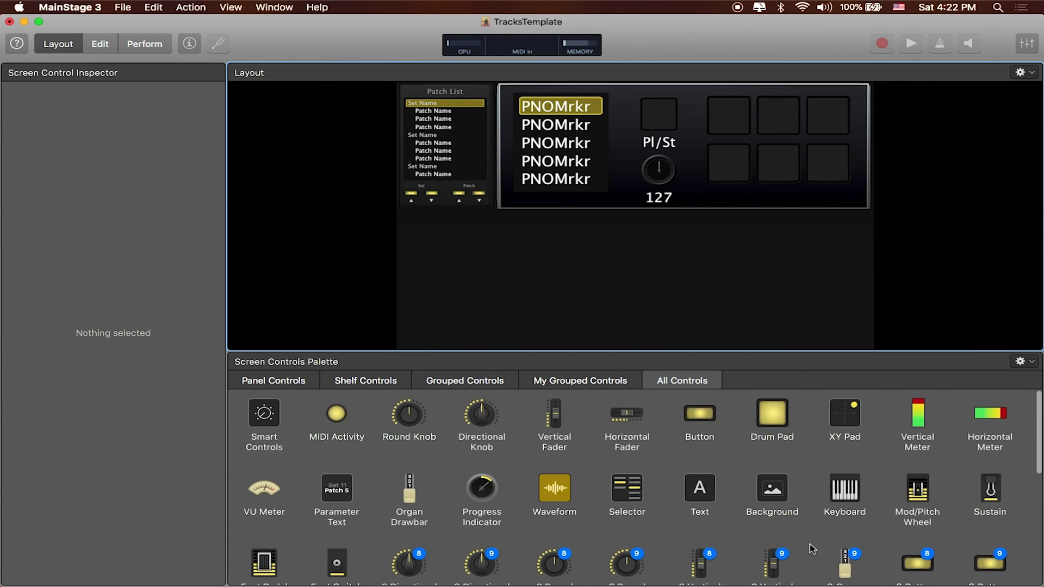
drag(917, 413, 775, 288)
key(super+z)
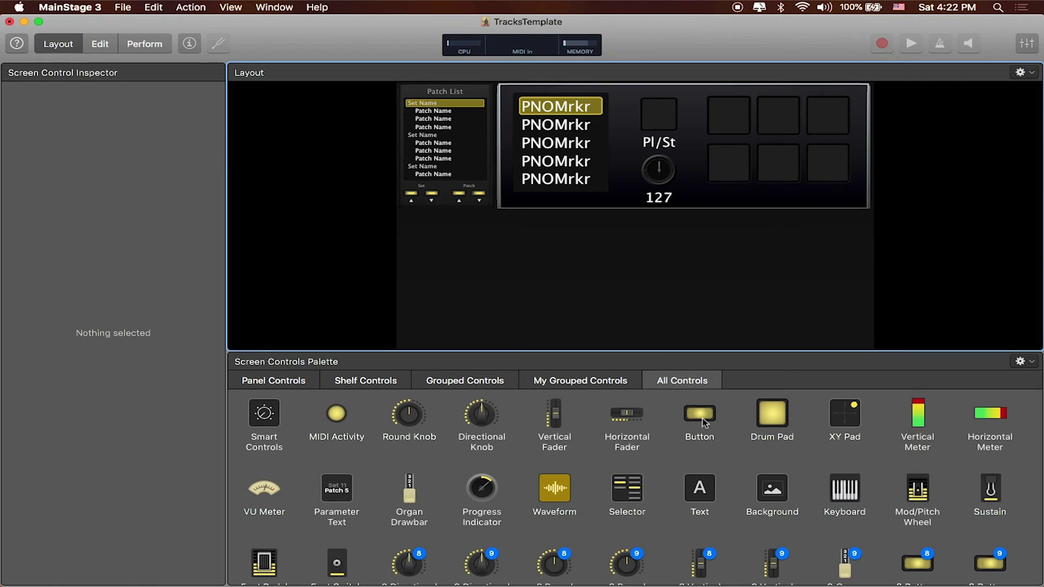
Place 8 Vertical Faders below the panel and widen the group to match the panel's width
click(475, 382)
click(549, 383)
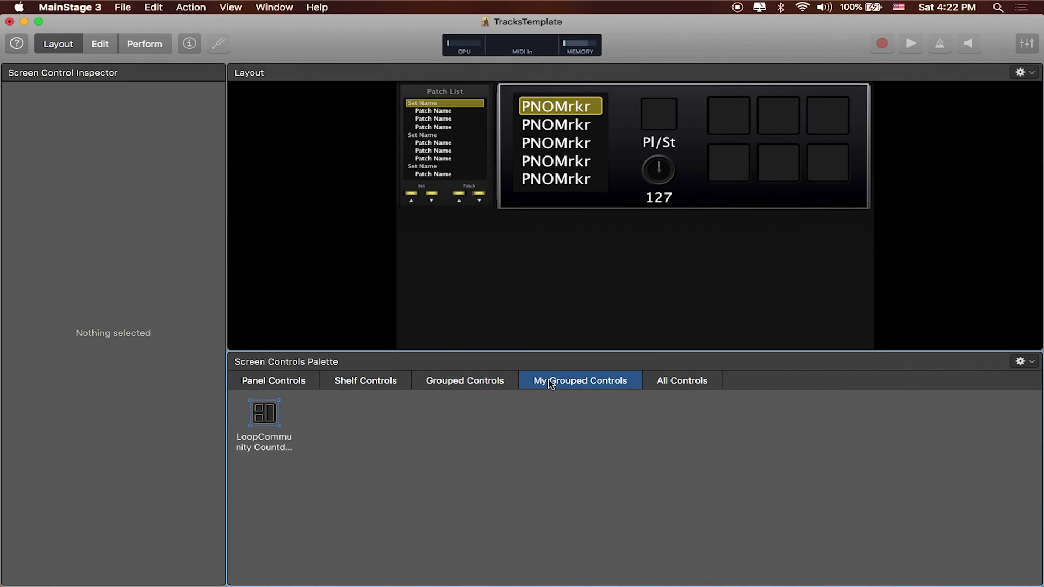
click(479, 380)
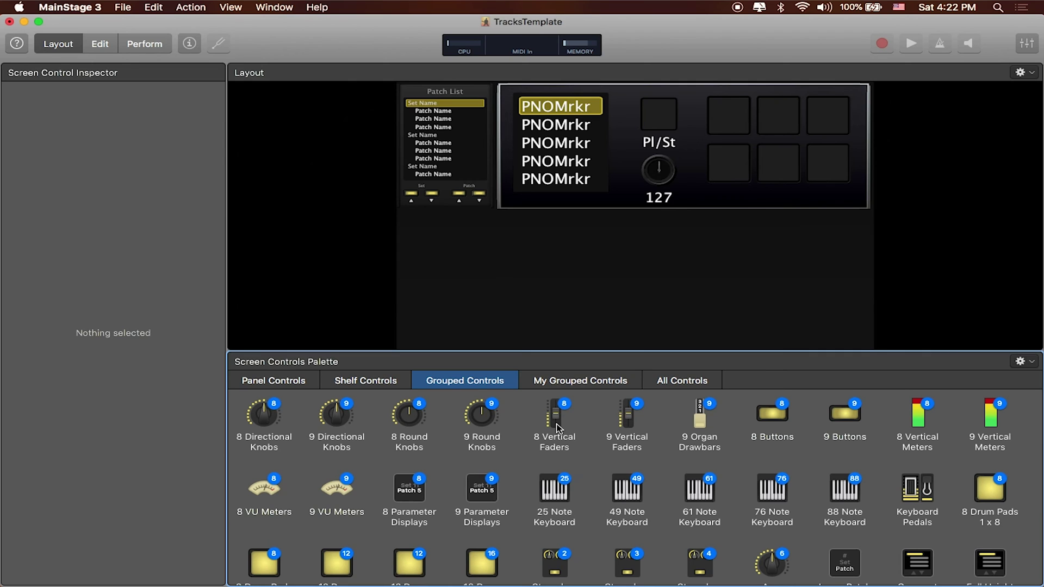
drag(555, 427, 692, 254)
click(902, 256)
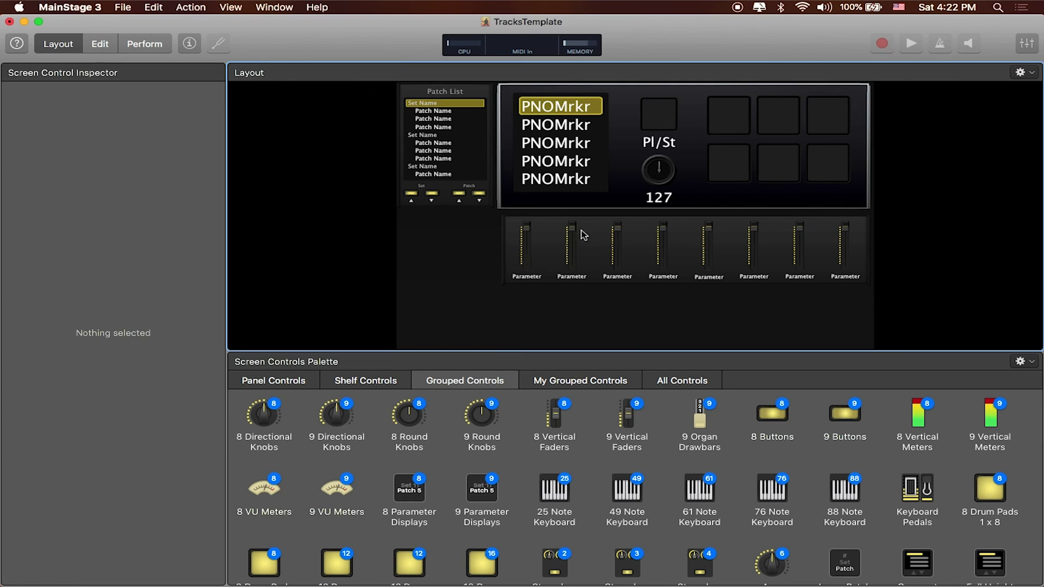
click(507, 283)
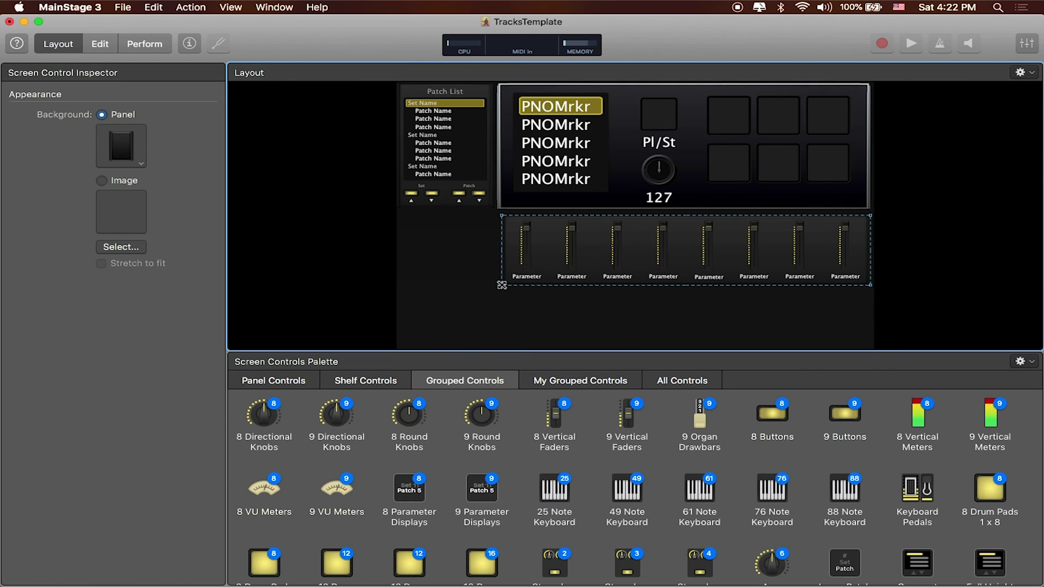
mouse_move(501, 285)
mouse_down()
mouse_move(478, 288)
mouse_move(497, 286)
mouse_up()
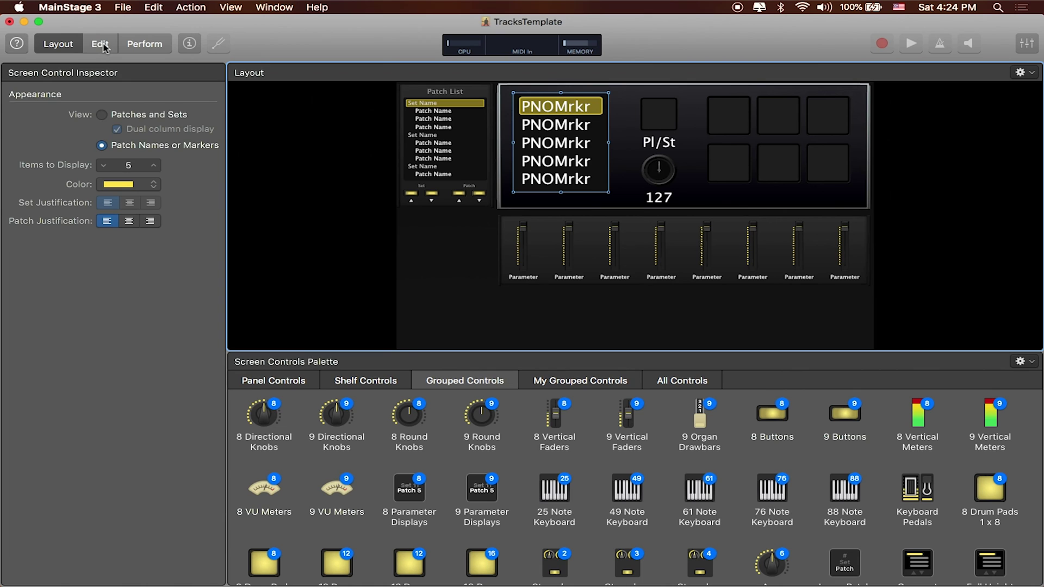
Map the selector to Playback in JOY_E_114_SYNTH_1, UNENDING STEMS SYNTH and MIGHTY STEMS SYNTH
click(101, 44)
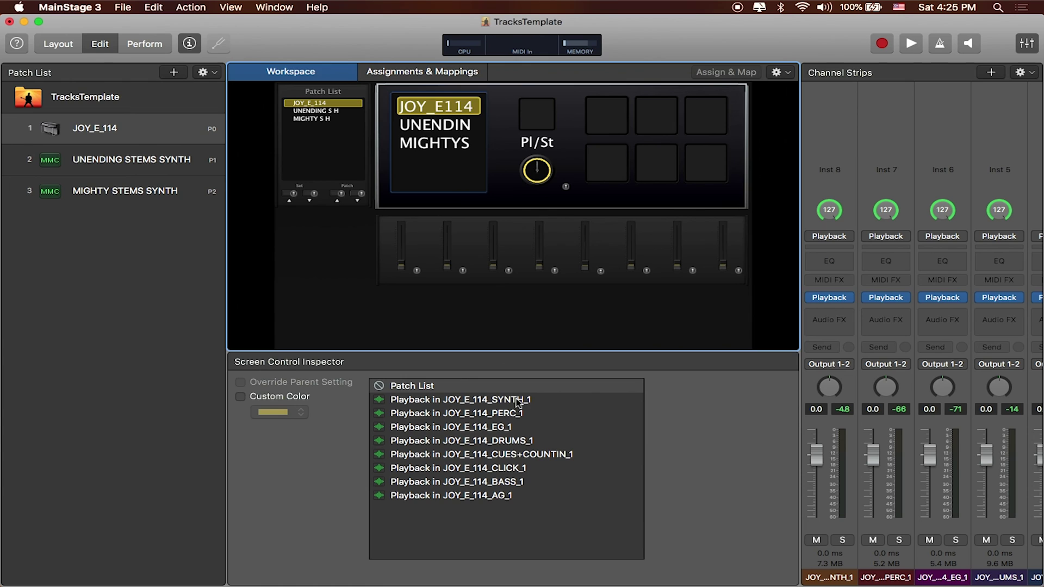
click(520, 403)
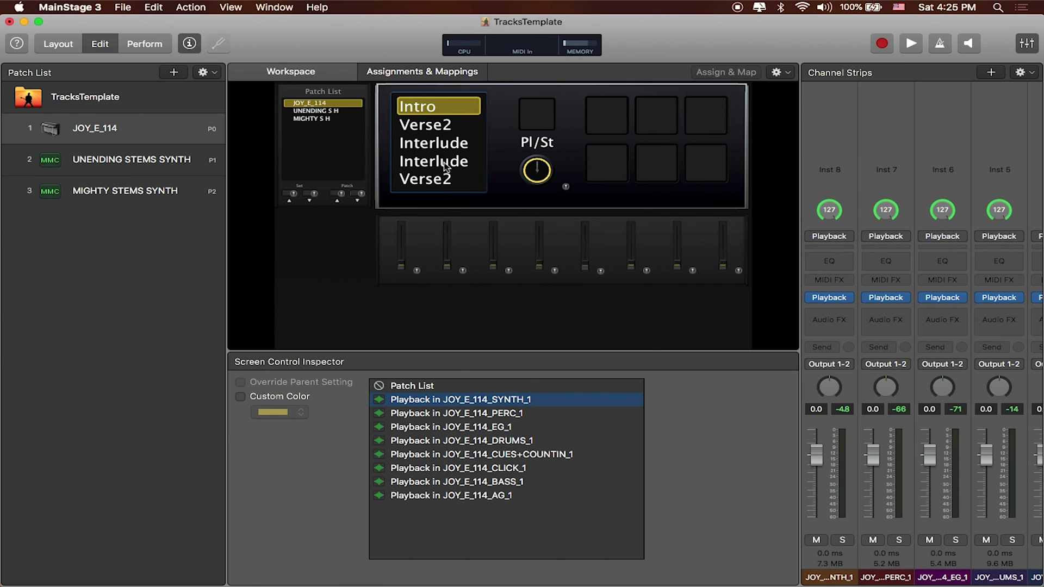
click(181, 164)
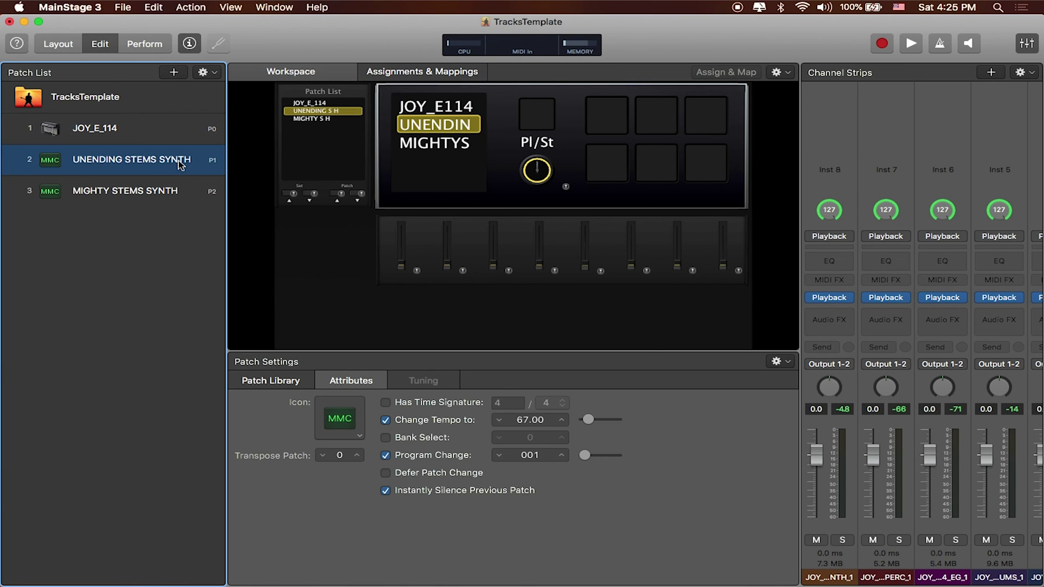
click(442, 120)
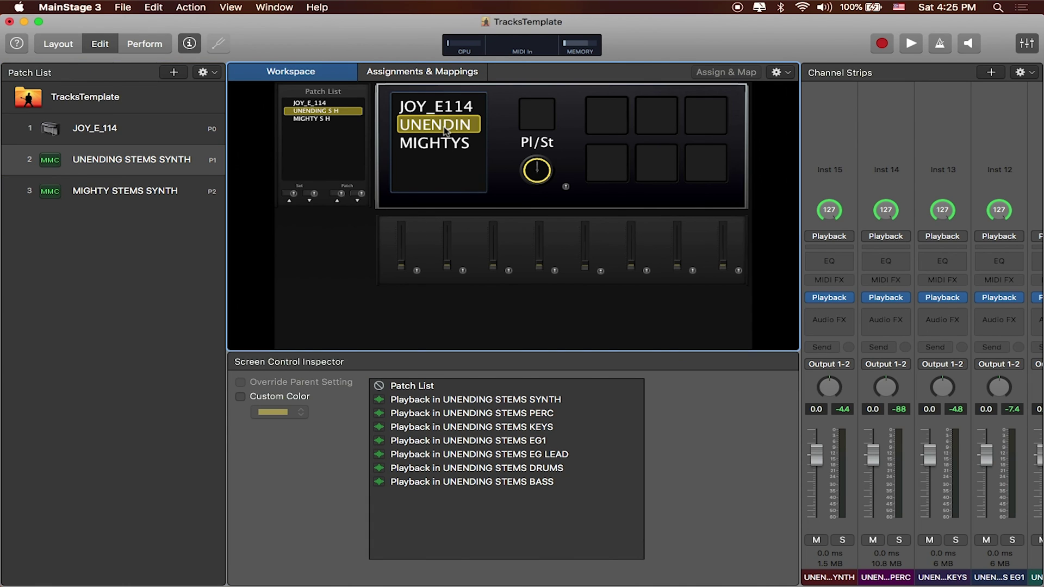
click(506, 403)
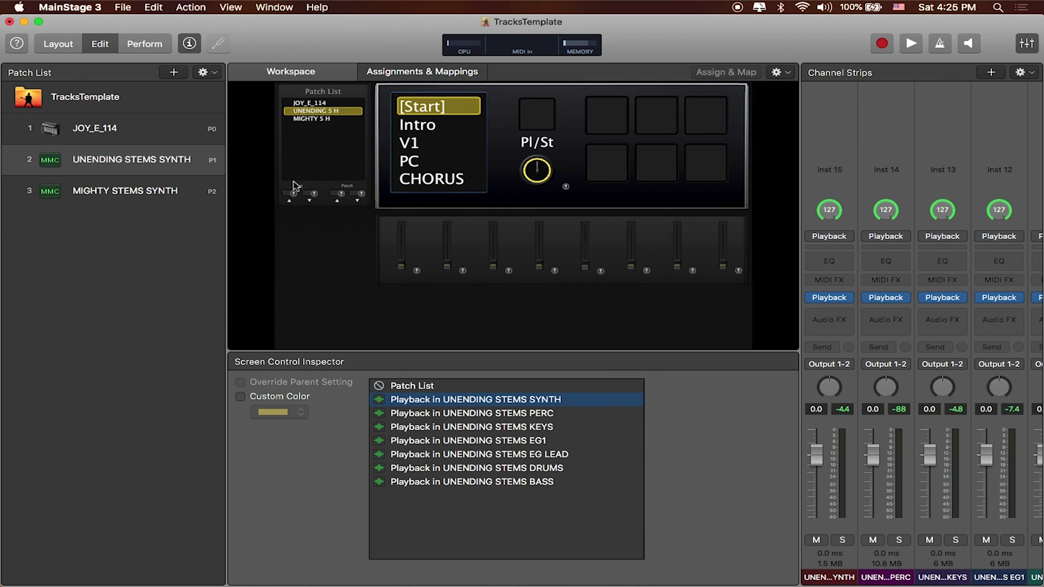
click(152, 196)
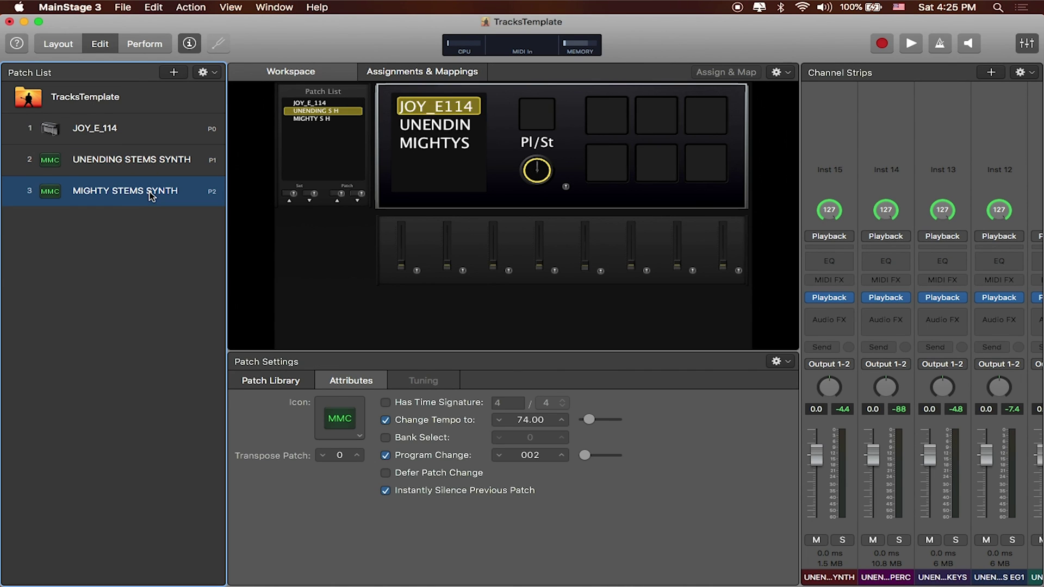
click(443, 143)
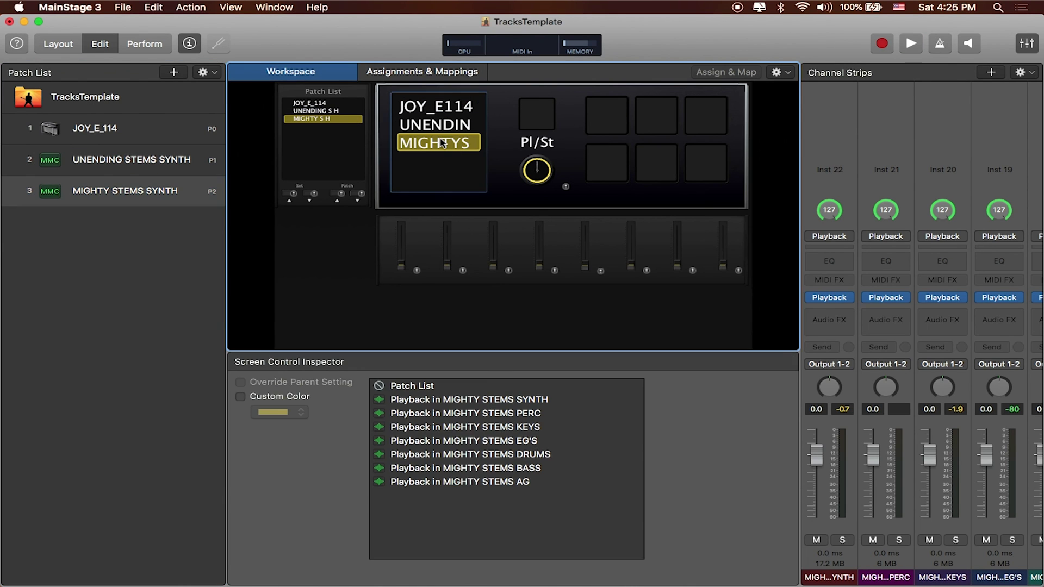
click(463, 404)
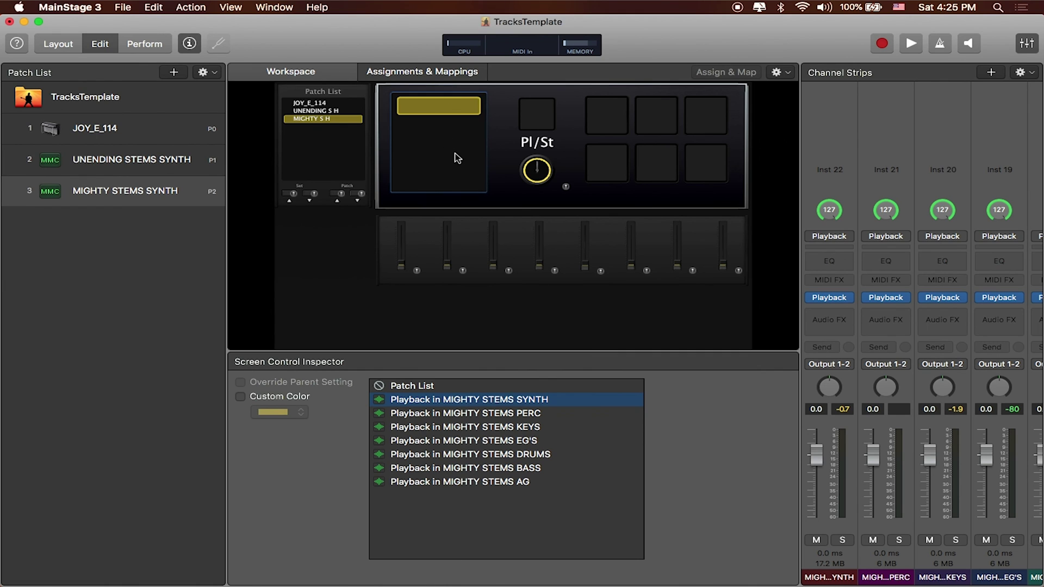
Switch to the JOY_E_114 patch and jump playback to the Interlude marker
click(146, 132)
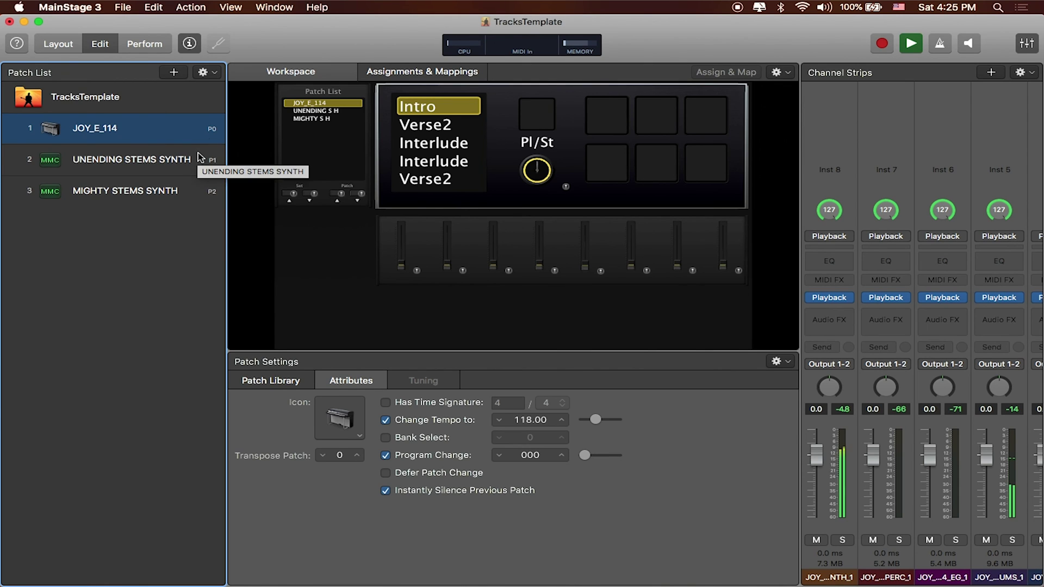
click(450, 147)
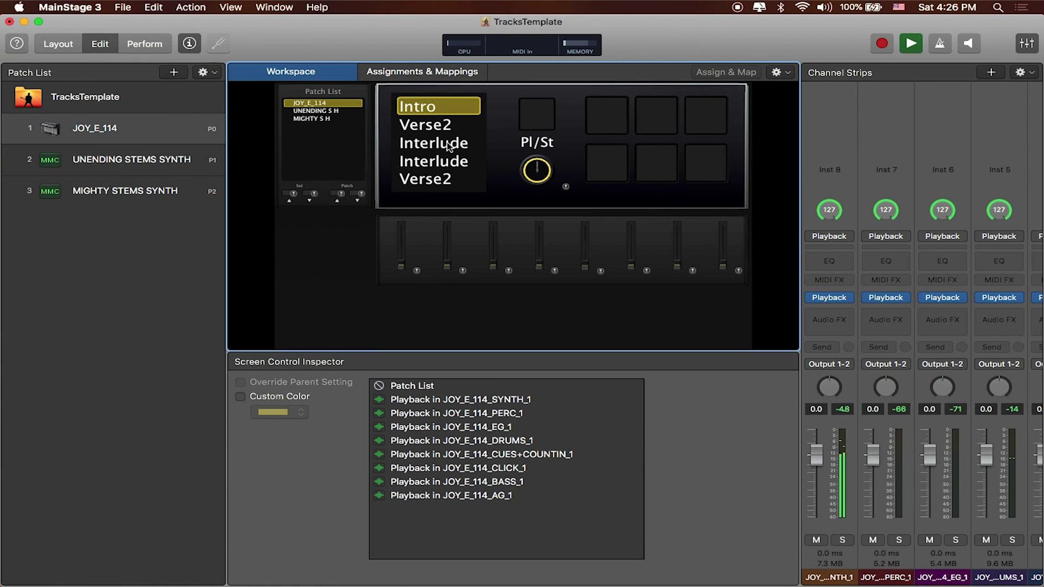
click(449, 147)
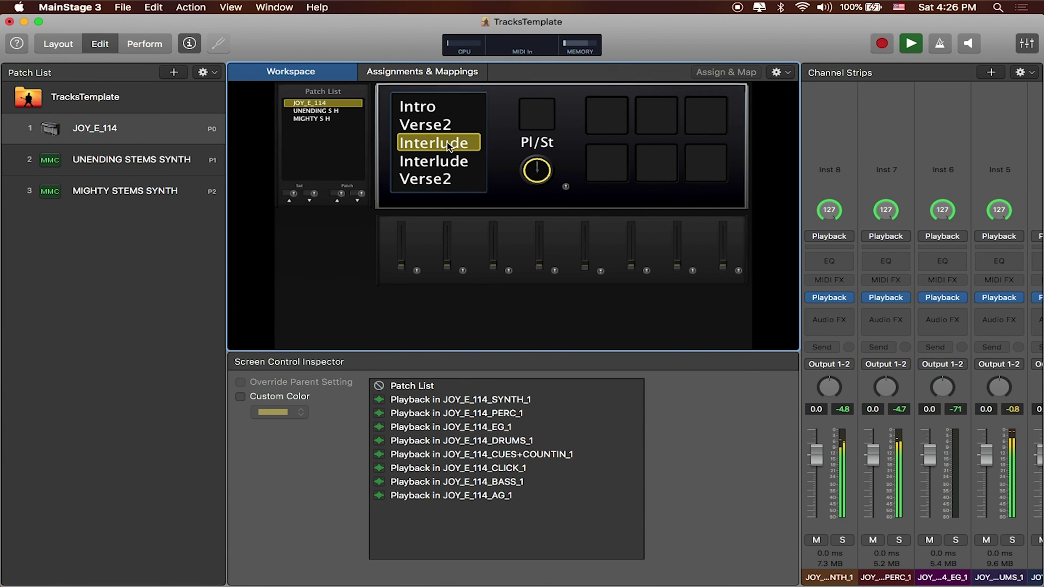
Jump to the Verse2 and CHORUS markers, then stop playback with Space
click(440, 179)
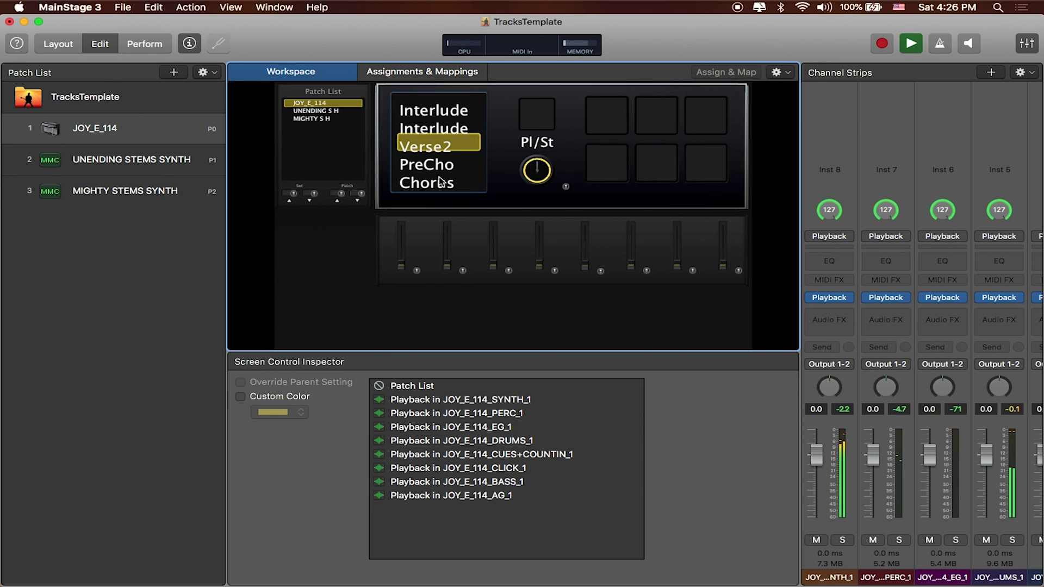
scroll(441, 181, down, 5)
scroll(441, 181, up, 1)
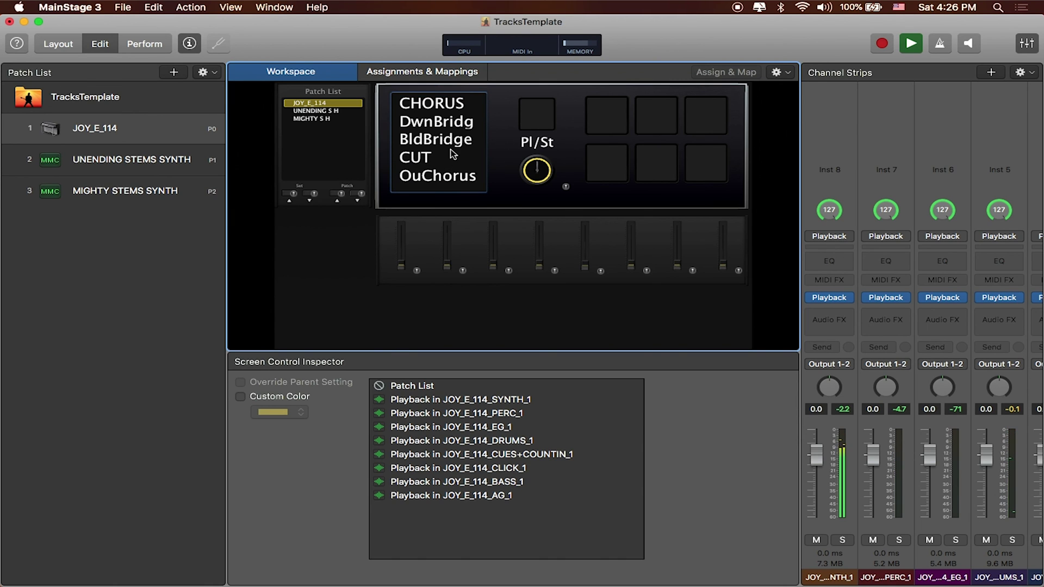
click(428, 108)
key(space)
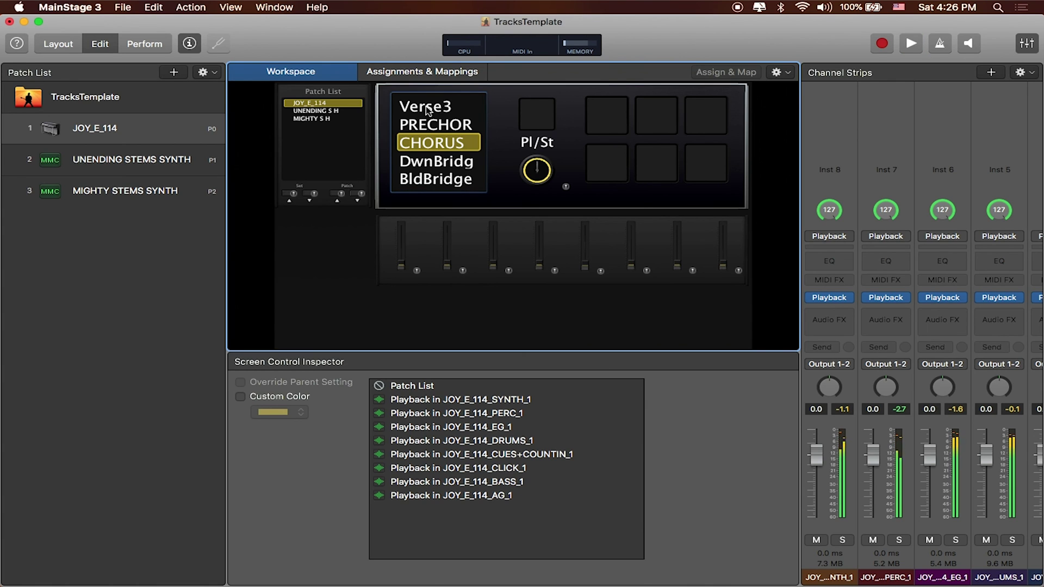